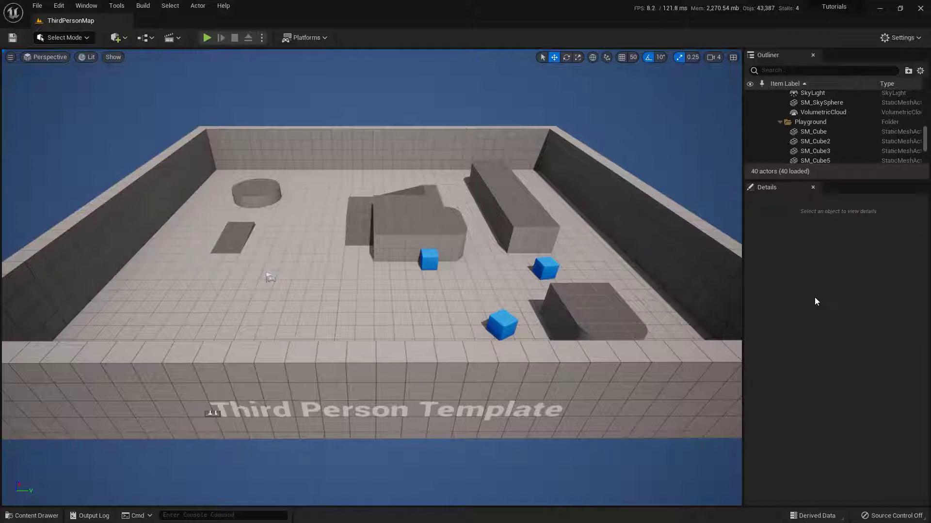
Create a folder named Materials in the project's Content folder and open it
{"action": "left_click", "coordinate": [372, 397]}
{"action": "key", "text": "ctrl+space"}
{"action": "right_click", "coordinate": [490, 386]}
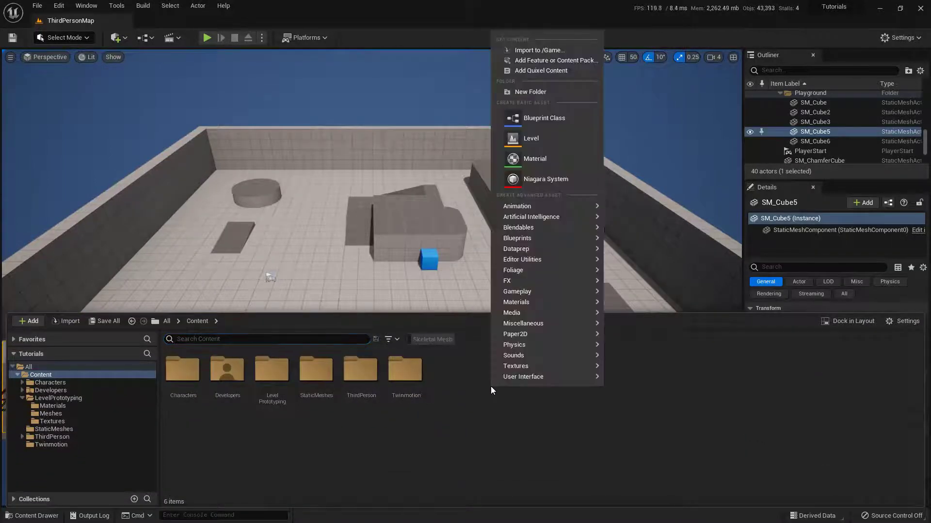
{"action": "left_click", "coordinate": [543, 91]}
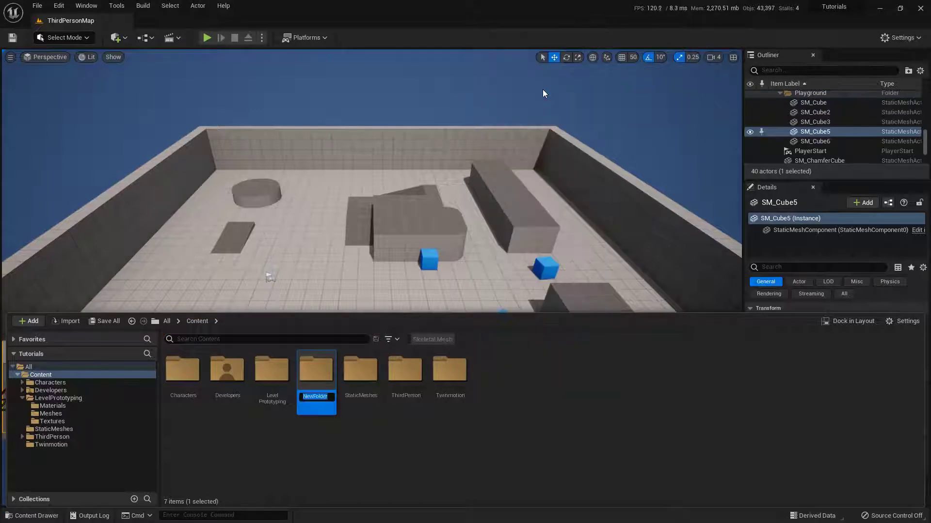
{"action": "type", "text": "Materials"}
{"action": "key", "text": "Return"}
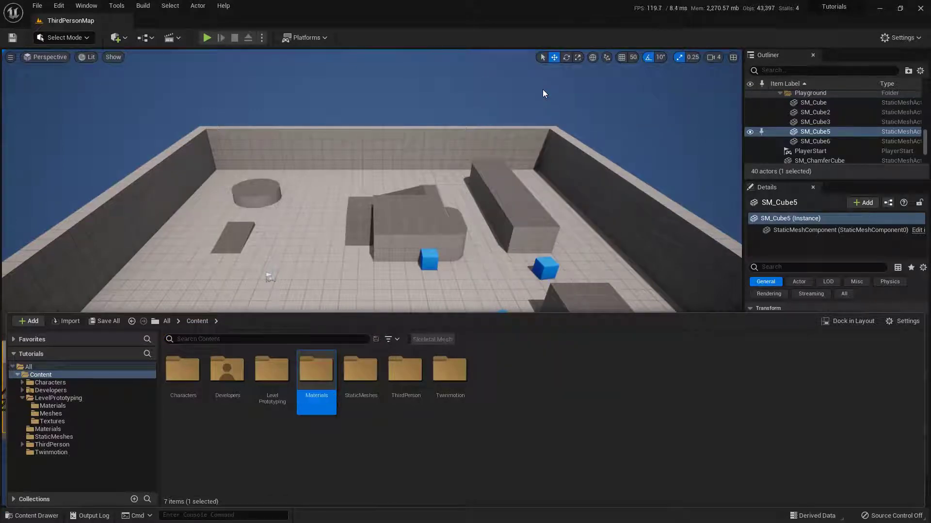
{"action": "key", "text": "Return"}
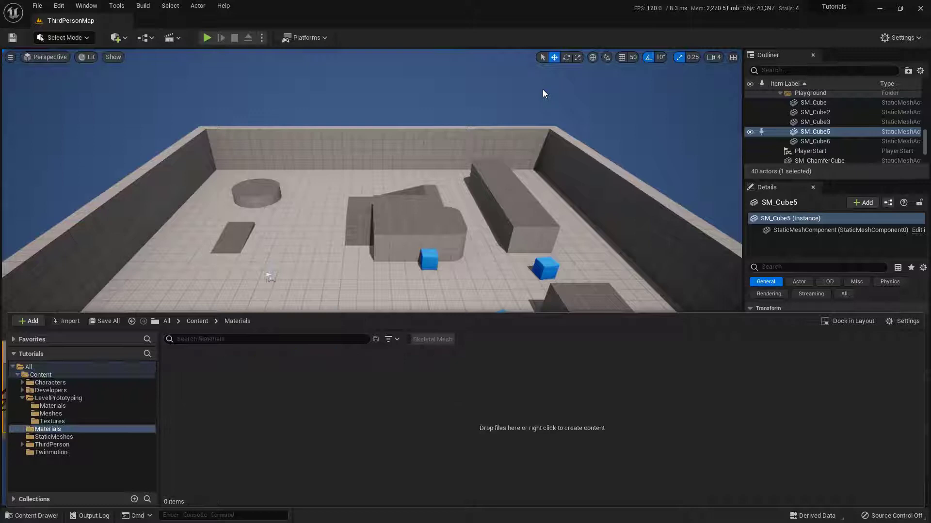
Create a material named M_Color in the Materials folder and open its editor docked beside the ThirdPersonMap level
{"action": "right_click", "coordinate": [315, 415]}
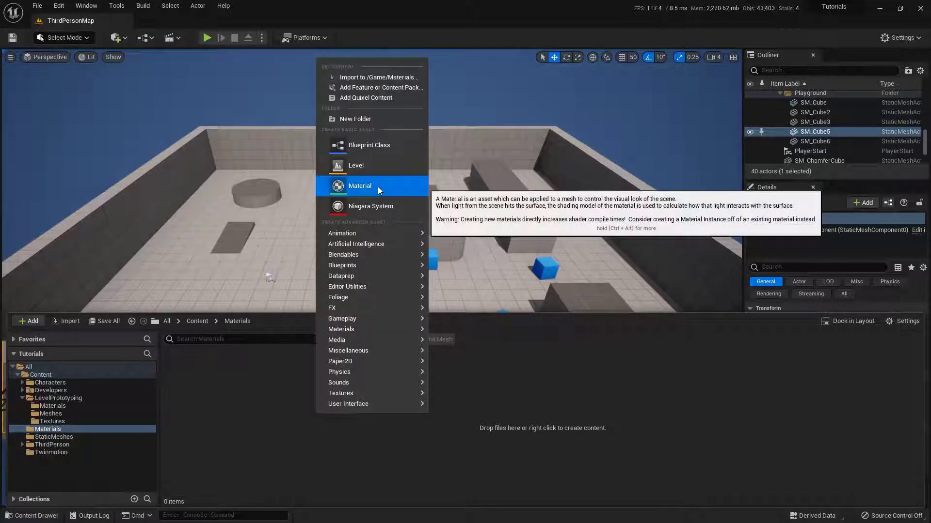
{"action": "left_click", "coordinate": [377, 187]}
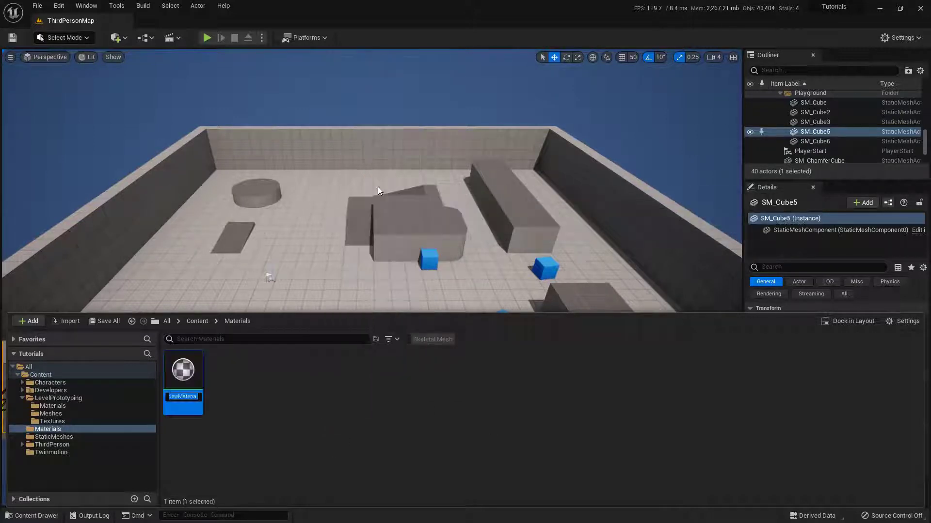
{"action": "type", "text": "M_Color"}
{"action": "key", "text": "Return"}
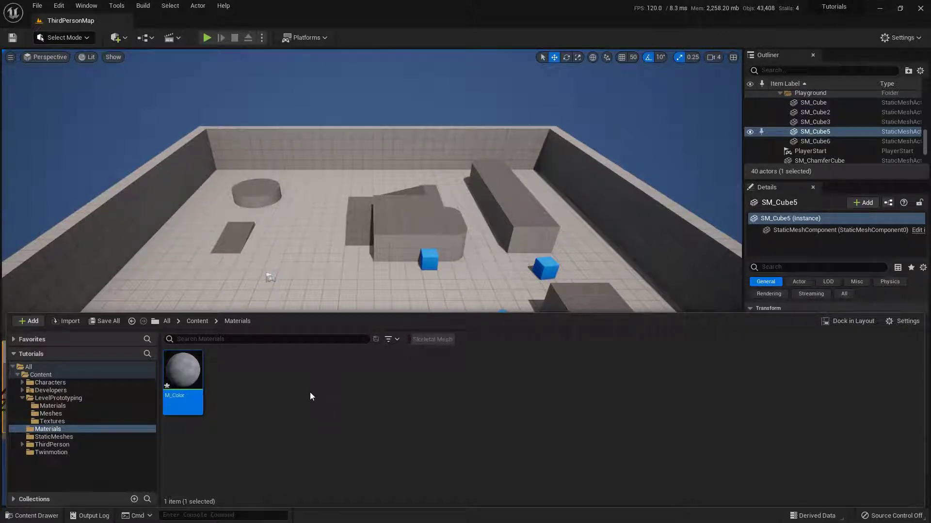
{"action": "double_click", "coordinate": [186, 370]}
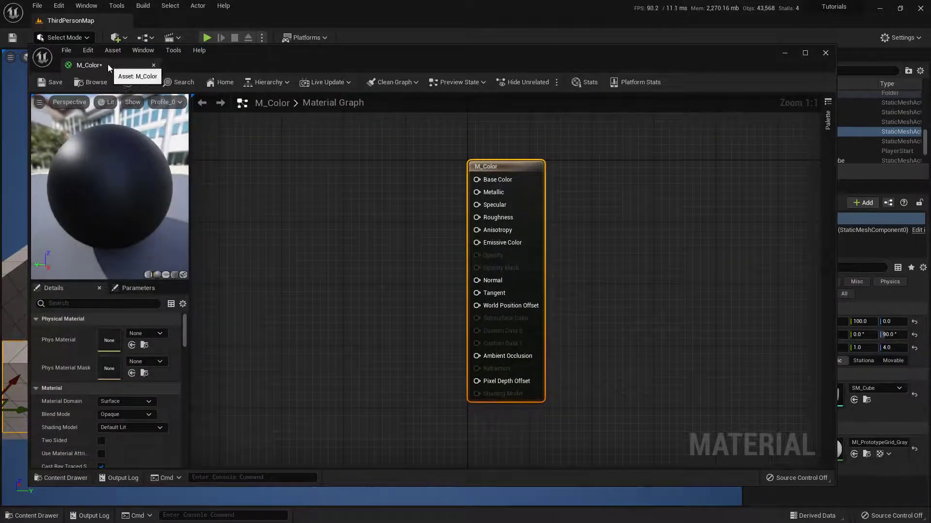
{"action": "left_click_drag", "start_coordinate": [107, 64], "coordinate": [172, 22]}
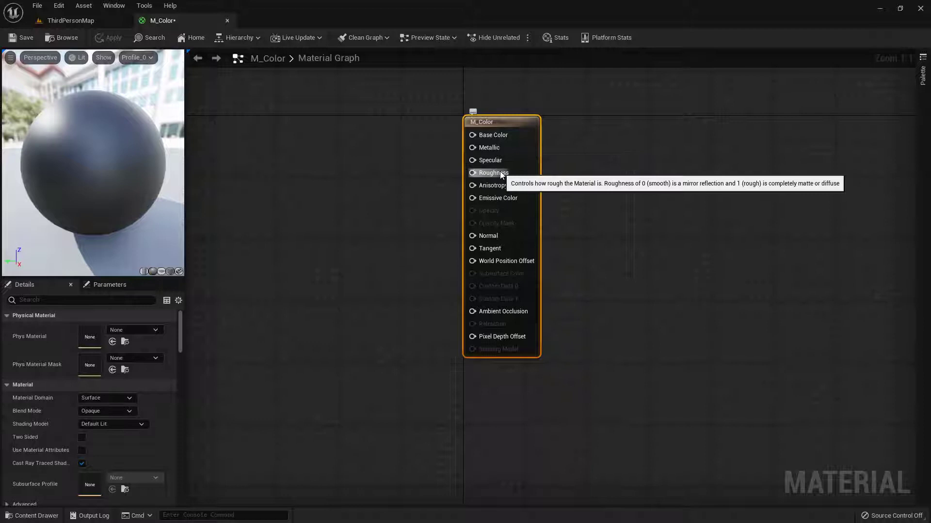
Promote the material's Base Color input to a parameter and place its node up and to the left of the M_Color node
{"action": "right_click_drag", "start_coordinate": [413, 205], "coordinate": [545, 244]}
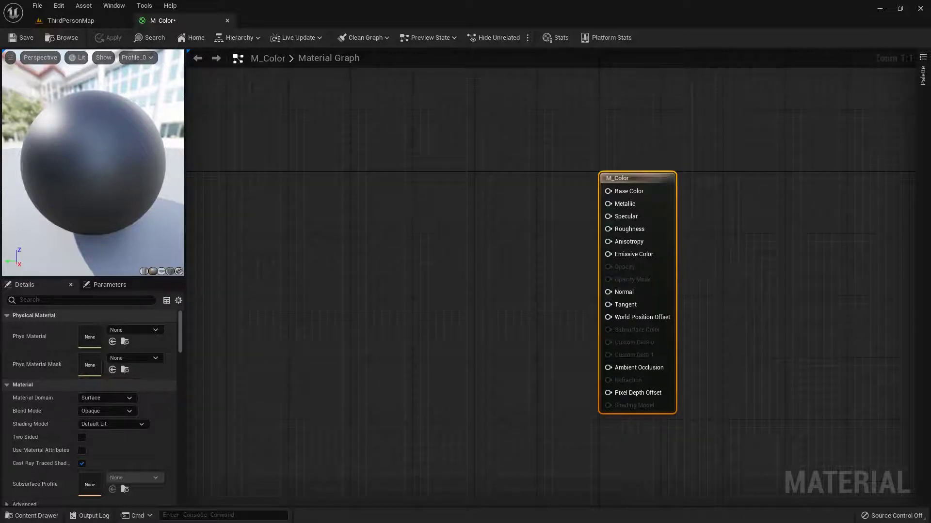
{"action": "right_click", "coordinate": [609, 191]}
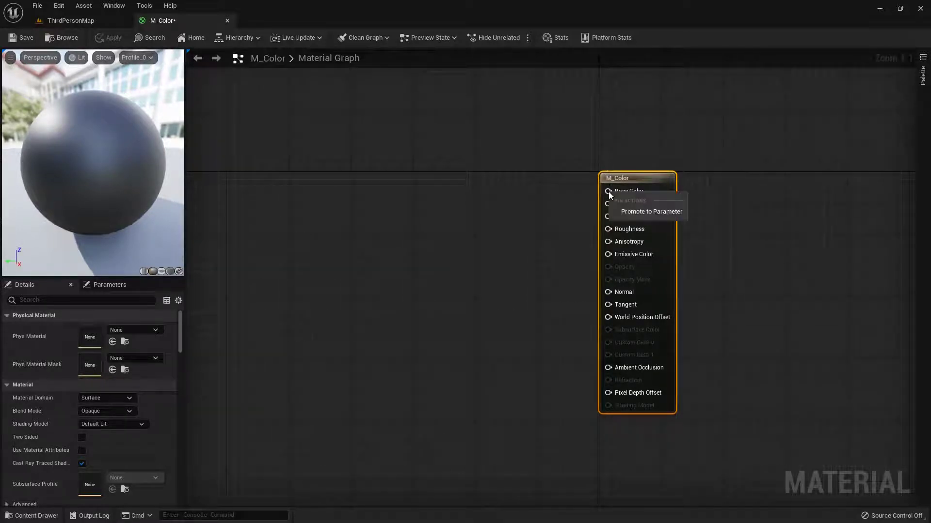
{"action": "left_click", "coordinate": [652, 212]}
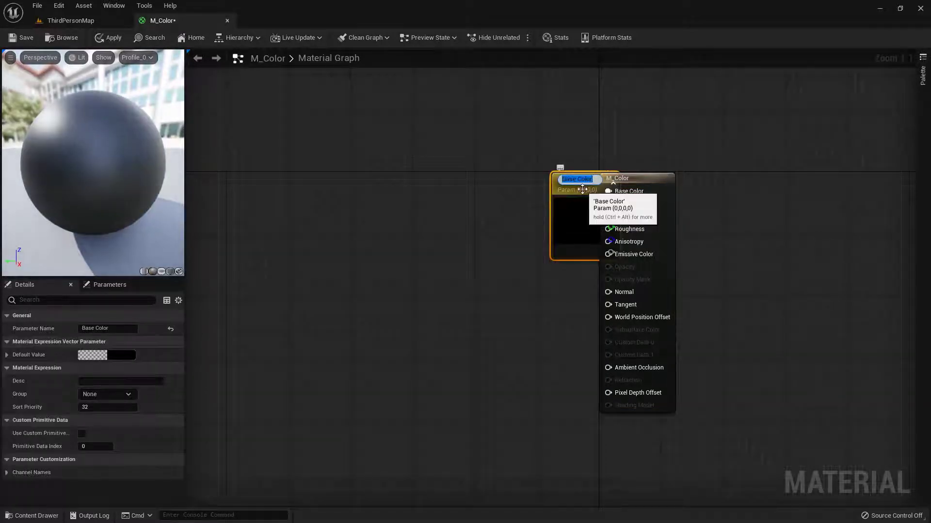
{"action": "left_click_drag", "start_coordinate": [579, 186], "coordinate": [457, 163]}
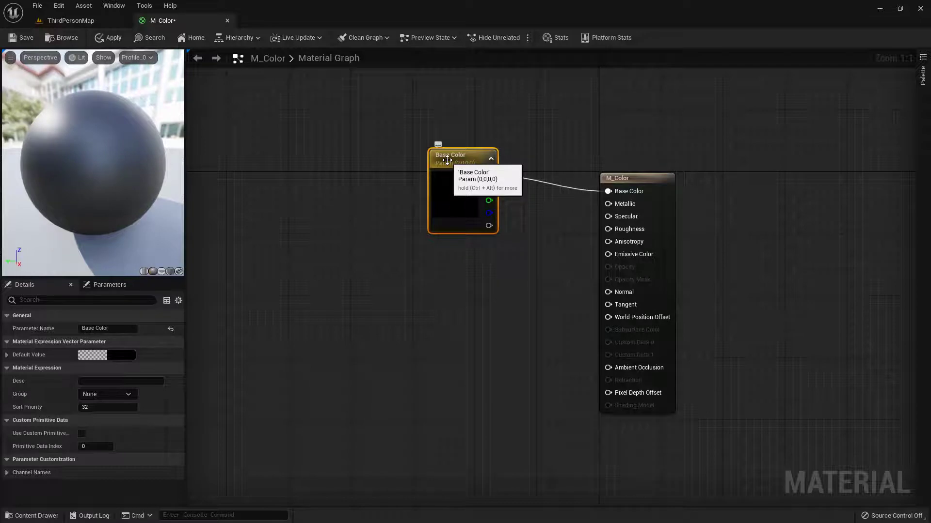
{"action": "left_click_drag", "start_coordinate": [446, 161], "coordinate": [447, 130]}
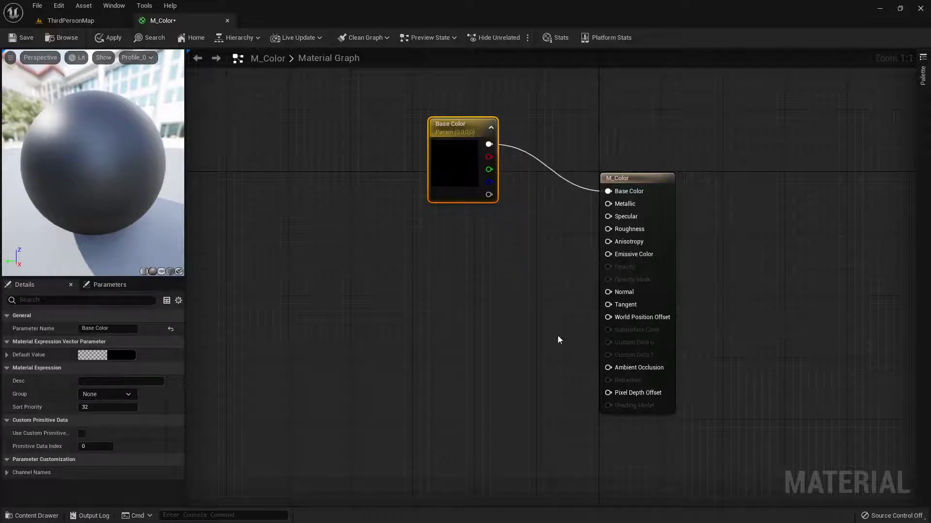
Promote the Metallic and Roughness inputs to parameters and stack their nodes below the Base Color node
{"action": "right_click", "coordinate": [610, 206]}
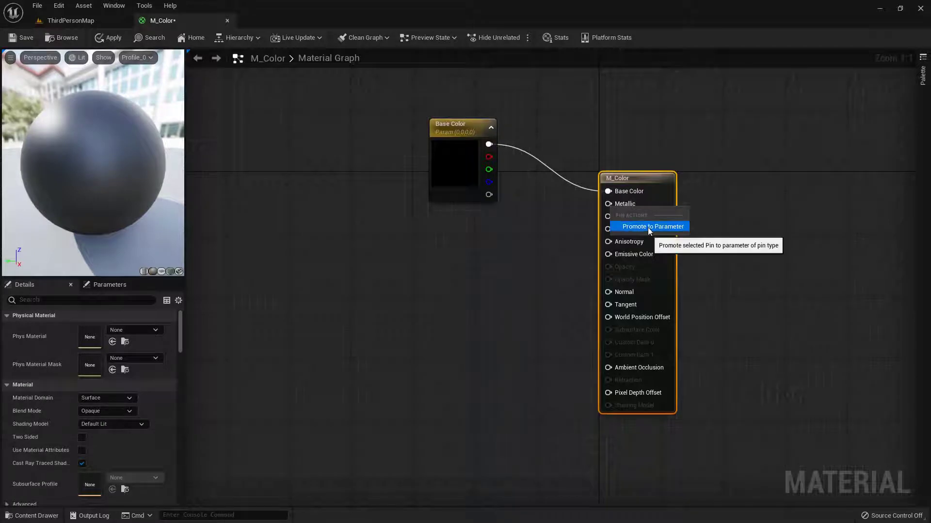
{"action": "left_click", "coordinate": [650, 226]}
{"action": "left_click_drag", "start_coordinate": [572, 190], "coordinate": [479, 238]}
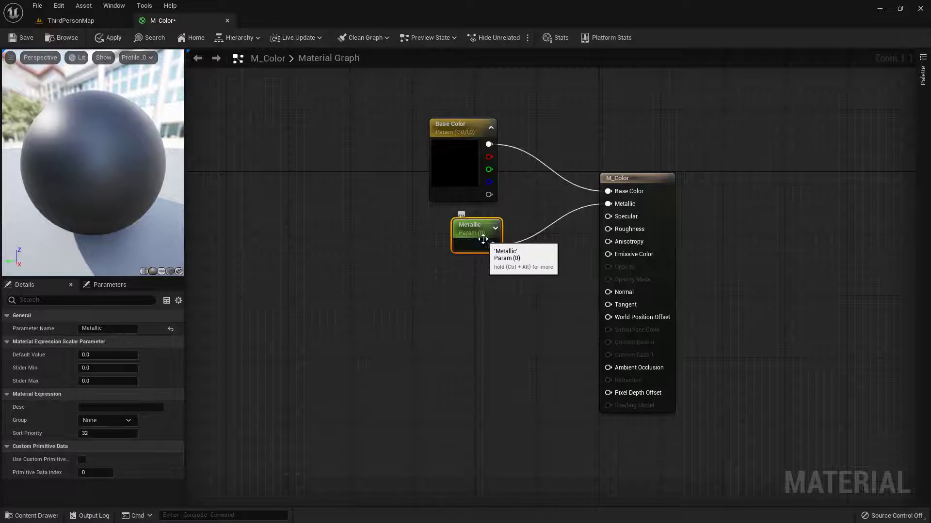
{"action": "right_click", "coordinate": [609, 229]}
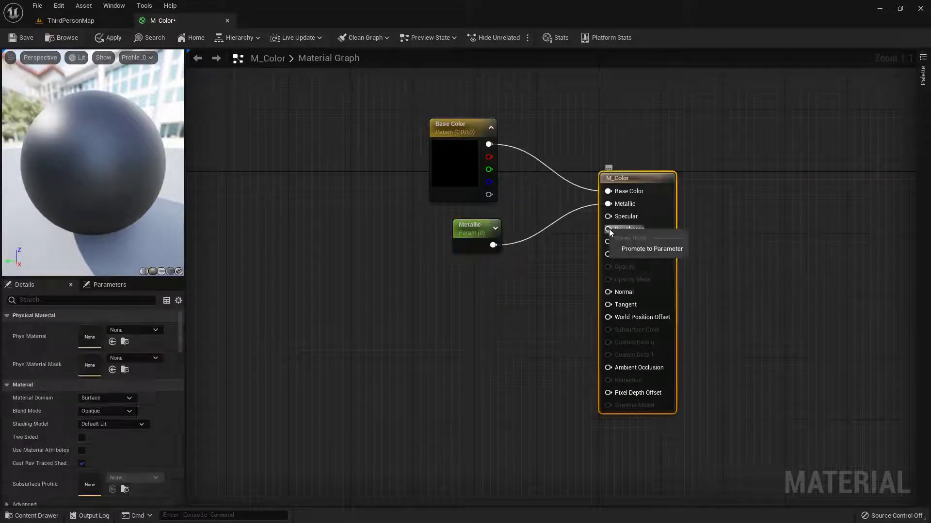
{"action": "left_click", "coordinate": [649, 248]}
{"action": "left_click_drag", "start_coordinate": [561, 201], "coordinate": [458, 287]}
Examine the Base Color, Metallic and Roughness parameters, their default value settings and the reflections on the preview sphere
{"action": "left_click_drag", "start_coordinate": [399, 139], "coordinate": [528, 314]}
{"action": "left_click", "coordinate": [496, 339]}
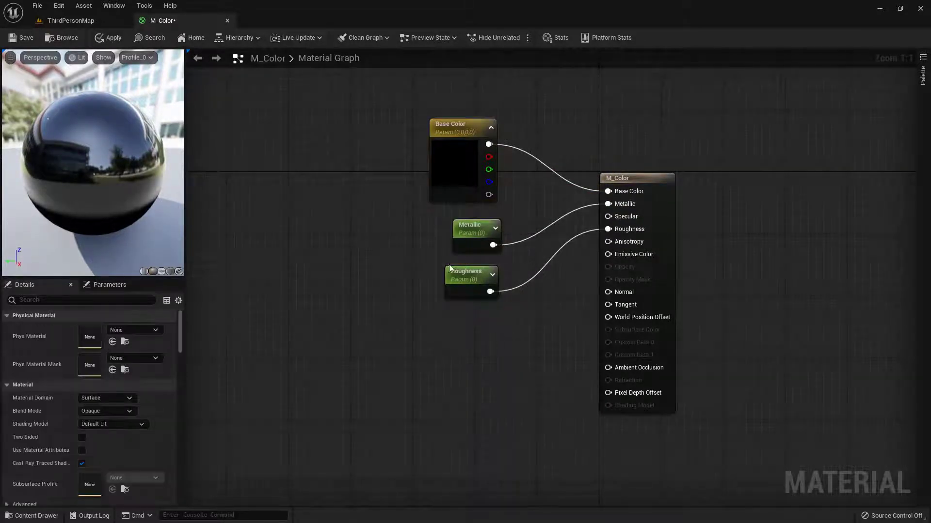
{"action": "left_click_drag", "start_coordinate": [382, 148], "coordinate": [510, 321]}
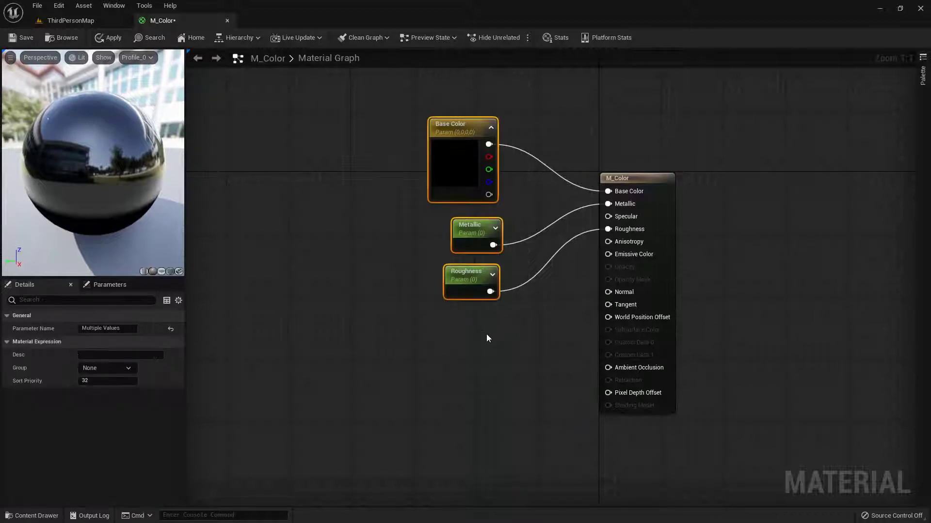
{"action": "left_click", "coordinate": [486, 333]}
{"action": "left_click", "coordinate": [446, 134]}
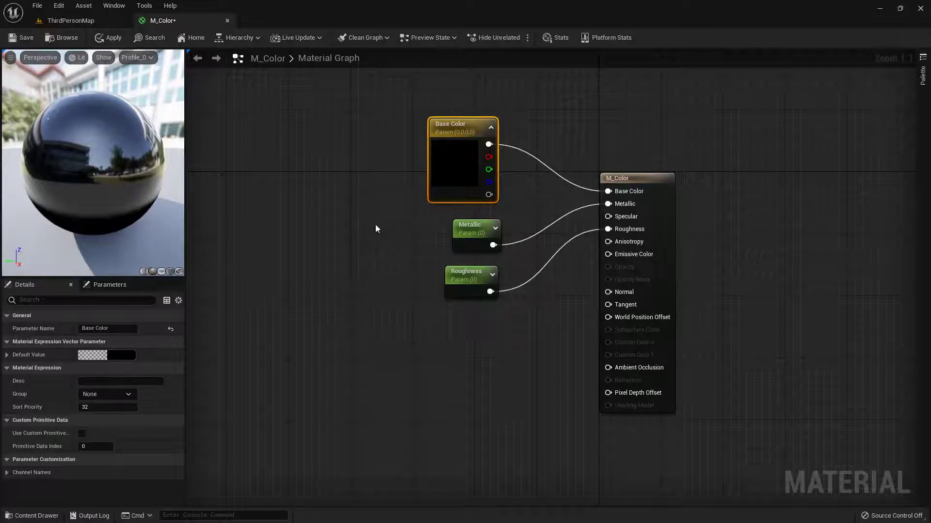
{"action": "left_click", "coordinate": [473, 232]}
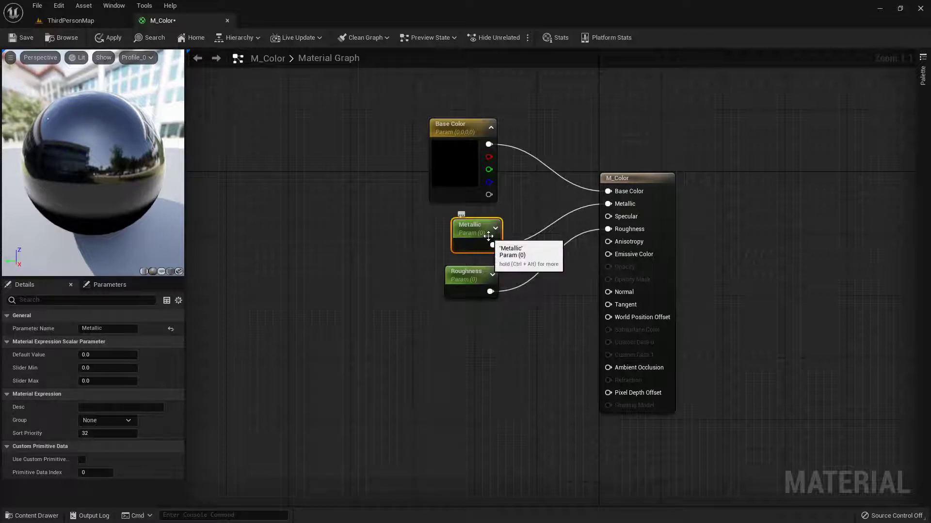
{"action": "left_click", "coordinate": [467, 289]}
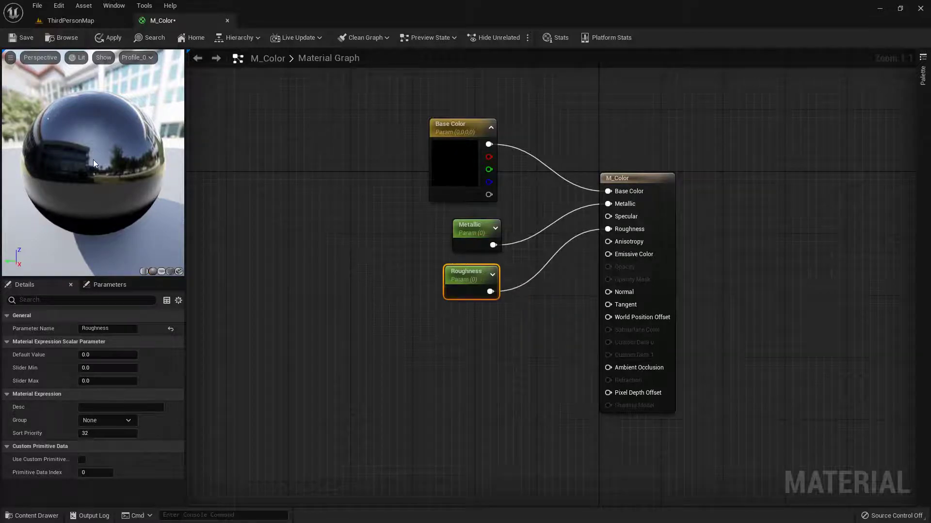
{"action": "left_click_drag", "start_coordinate": [93, 159], "coordinate": [161, 152]}
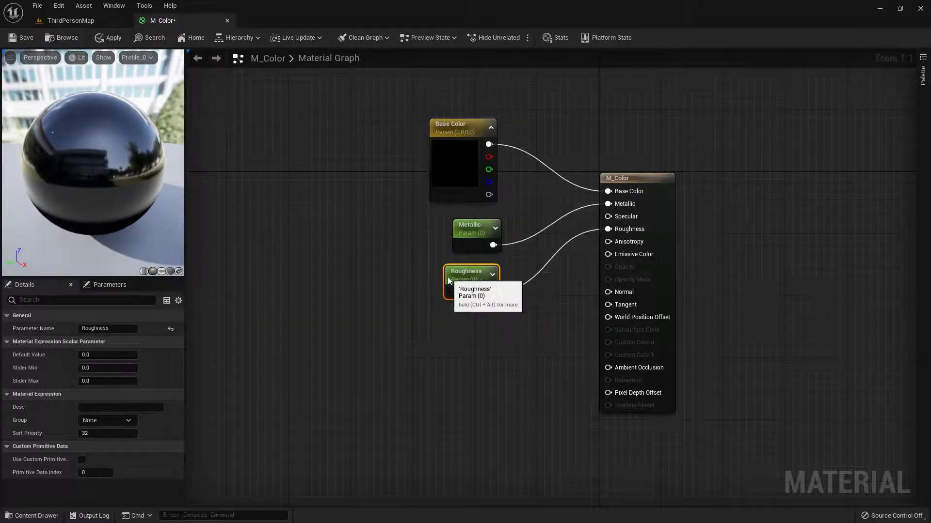
{"action": "mouse_move", "coordinate": [84, 264]}
{"action": "left_mouse_down"}
{"action": "mouse_move", "coordinate": [1, 280]}
{"action": "mouse_move", "coordinate": [2, 364]}
{"action": "mouse_move", "coordinate": [144, 404]}
{"action": "mouse_move", "coordinate": [165, 262]}
{"action": "mouse_move", "coordinate": [50, 262]}
{"action": "left_mouse_up"}
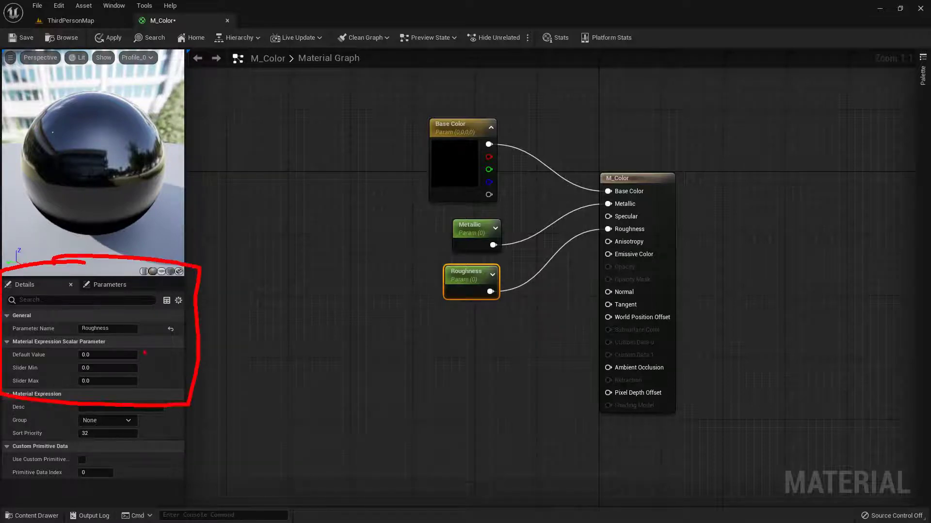
{"action": "mouse_move", "coordinate": [144, 355]}
{"action": "left_mouse_down"}
{"action": "mouse_move", "coordinate": [188, 354]}
{"action": "mouse_move", "coordinate": [158, 363]}
{"action": "left_mouse_up"}
{"action": "key", "text": "Escape"}
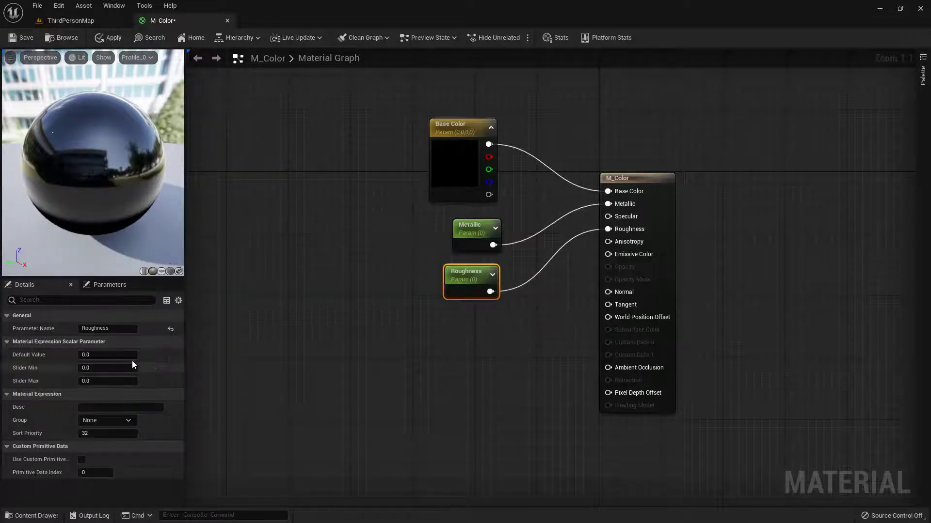
Try a default value of 1 for the Roughness parameter and reset it to its default
{"action": "left_click", "coordinate": [116, 356]}
{"action": "type", "text": "1"}
{"action": "key", "text": "Return"}
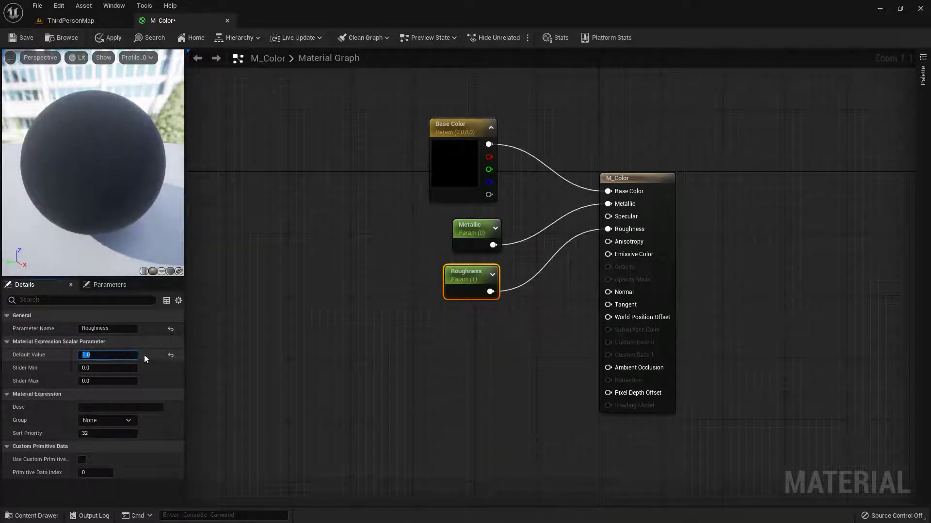
{"action": "left_click", "coordinate": [170, 356]}
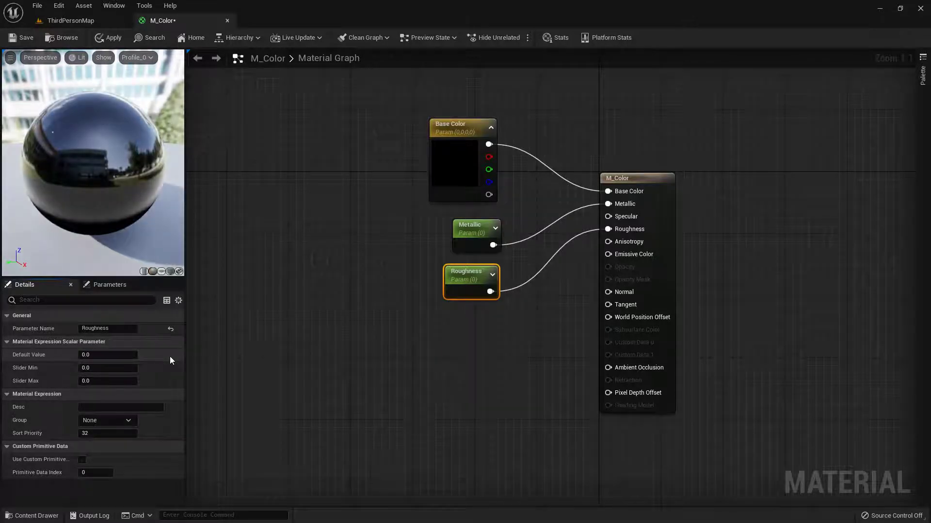
Save the M_Color material and detach its editor into a floating window over the level
{"action": "left_click_drag", "start_coordinate": [395, 336], "coordinate": [474, 167]}
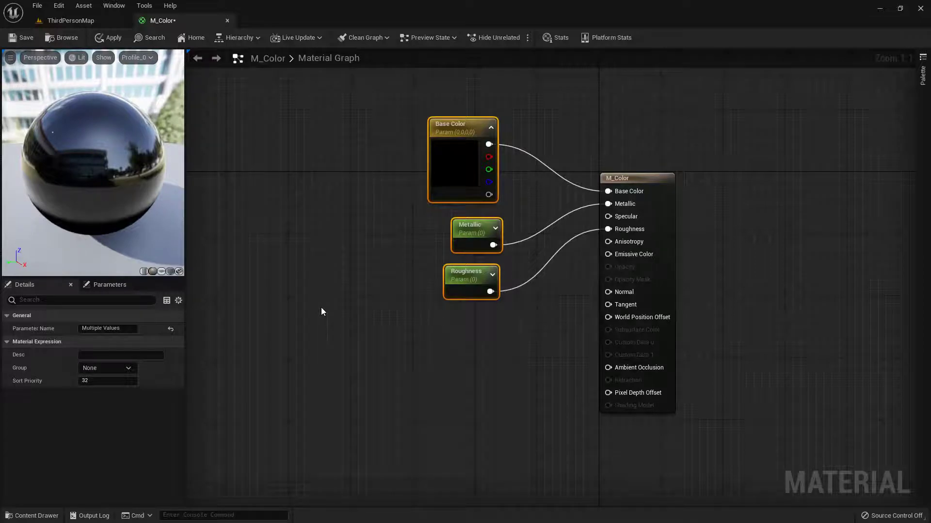
{"action": "left_click", "coordinate": [20, 39]}
{"action": "left_click_drag", "start_coordinate": [183, 20], "coordinate": [564, 268]}
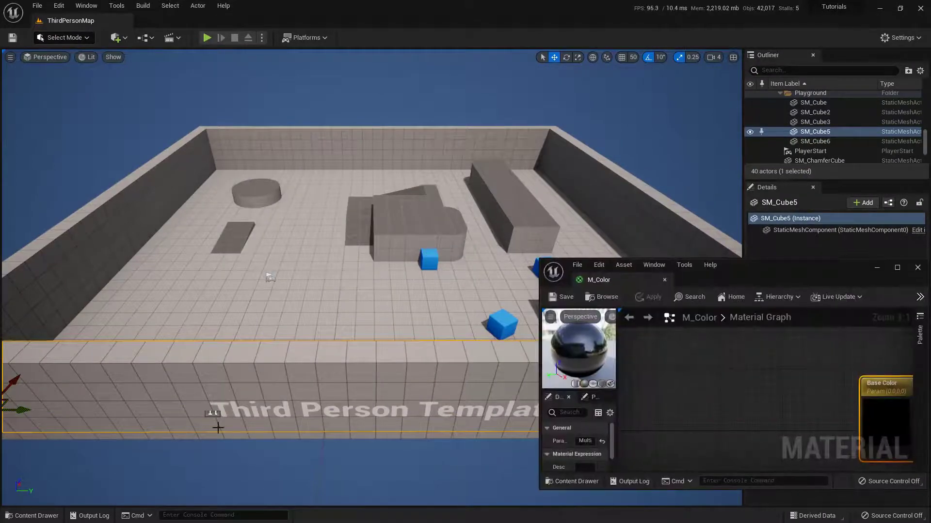
Apply M_Color to the large central block SM_Cube4 and frame that block in the level viewport
{"action": "left_click", "coordinate": [53, 517]}
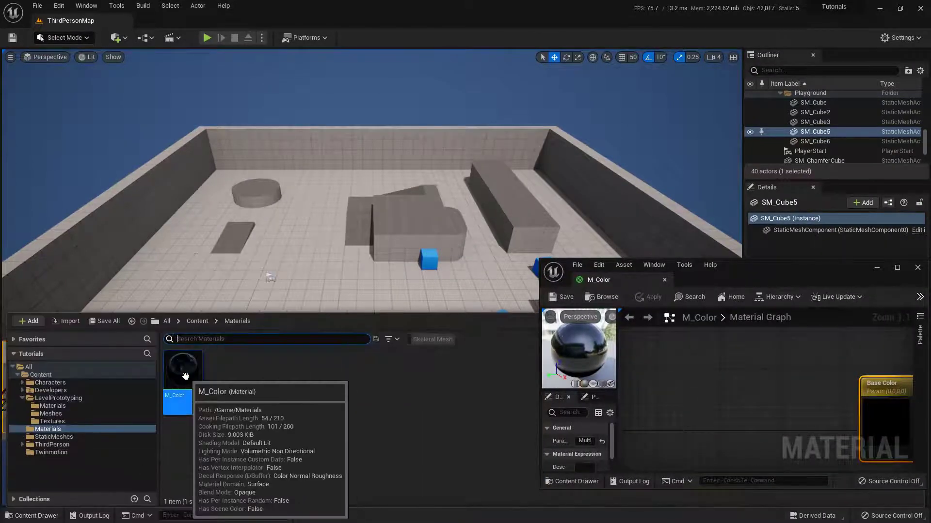
{"action": "left_click_drag", "start_coordinate": [185, 377], "coordinate": [383, 230]}
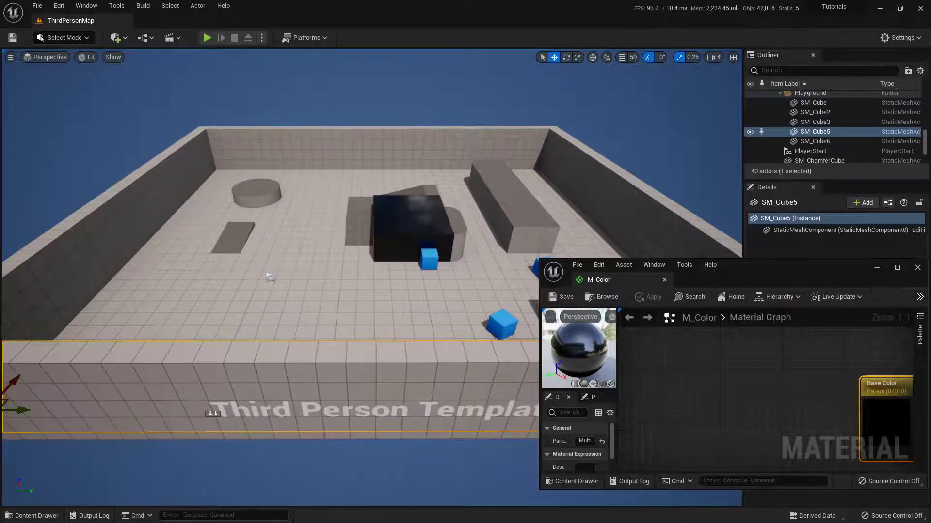
{"action": "left_click", "coordinate": [378, 262]}
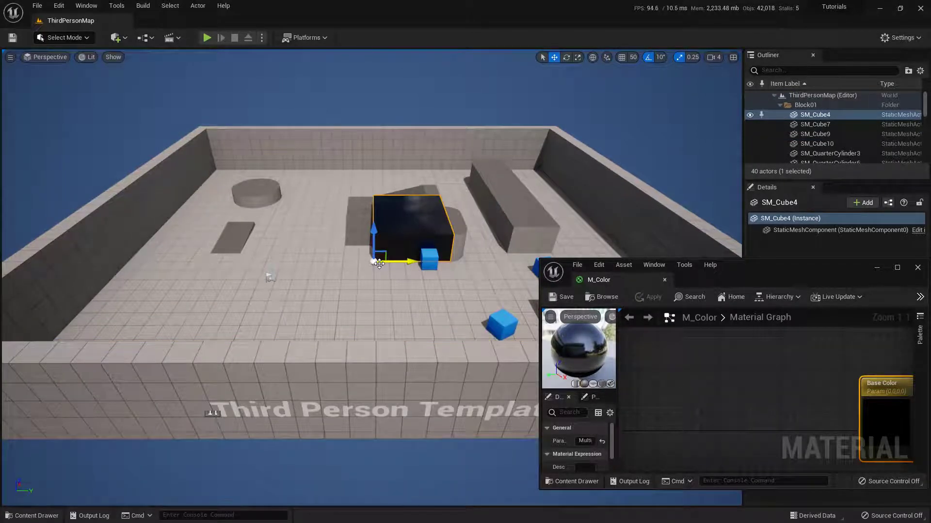
{"action": "key", "text": "f"}
{"action": "left_click_drag", "start_coordinate": [379, 264], "coordinate": [362, 204], "text": "alt"}
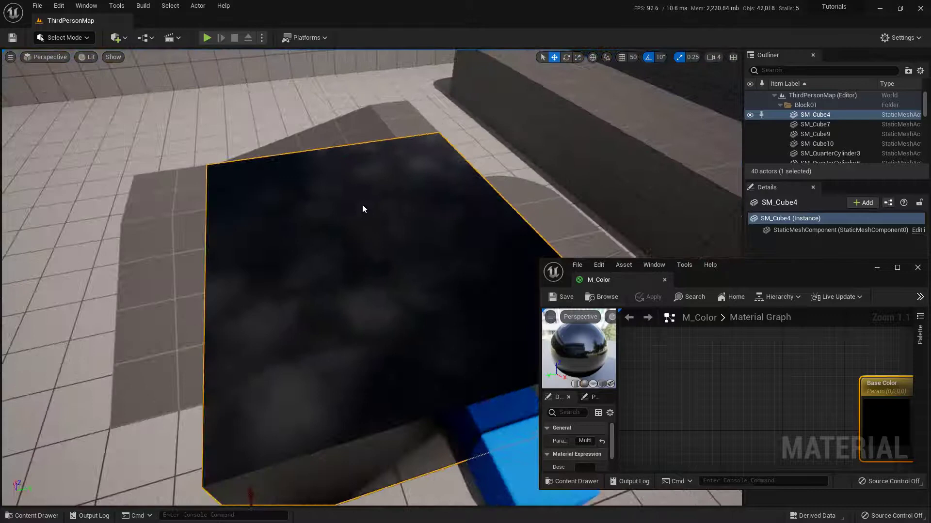
Set the default value of the Roughness parameter in M_Color to 1, with the floating editor placed beside the block
{"action": "left_click_drag", "start_coordinate": [712, 269], "coordinate": [672, 191]}
{"action": "scroll", "coordinate": [740, 301], "scroll_direction": "down", "scroll_amount": 4}
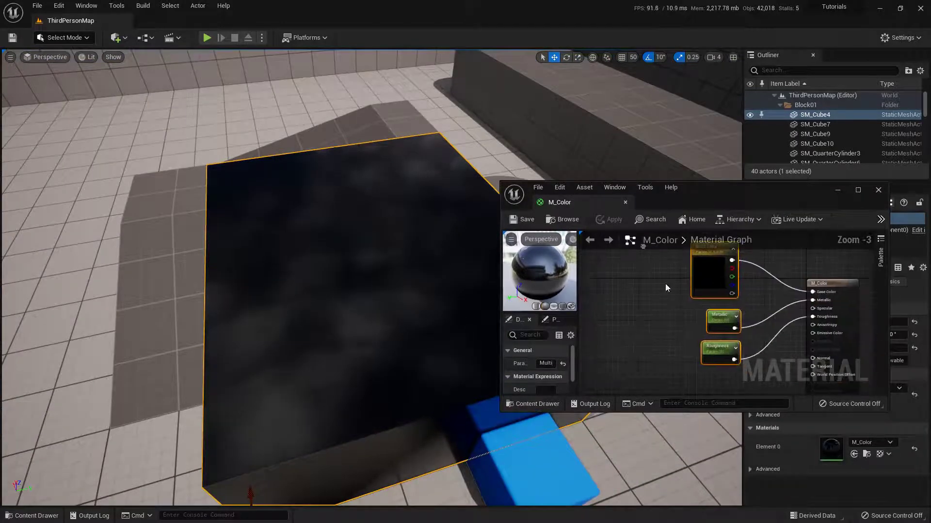
{"action": "scroll", "coordinate": [647, 299], "scroll_direction": "up", "scroll_amount": 4}
{"action": "left_click", "coordinate": [678, 313]}
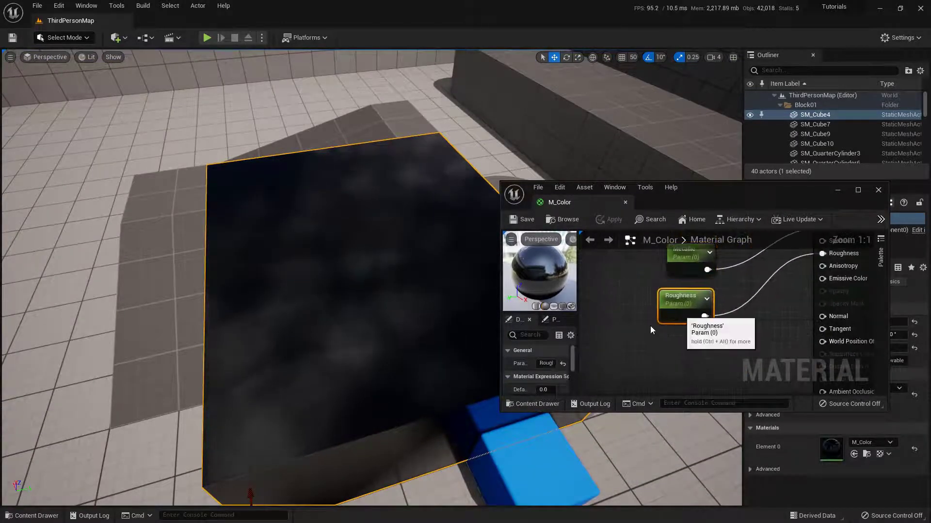
{"action": "left_click_drag", "start_coordinate": [578, 359], "coordinate": [620, 359]}
{"action": "scroll", "coordinate": [594, 361], "scroll_direction": "down", "scroll_amount": 2}
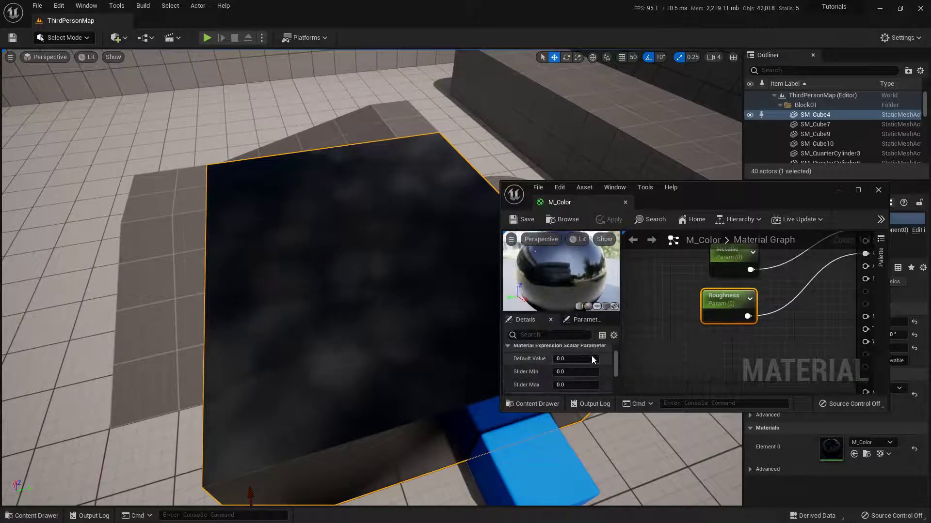
{"action": "left_click", "coordinate": [572, 359]}
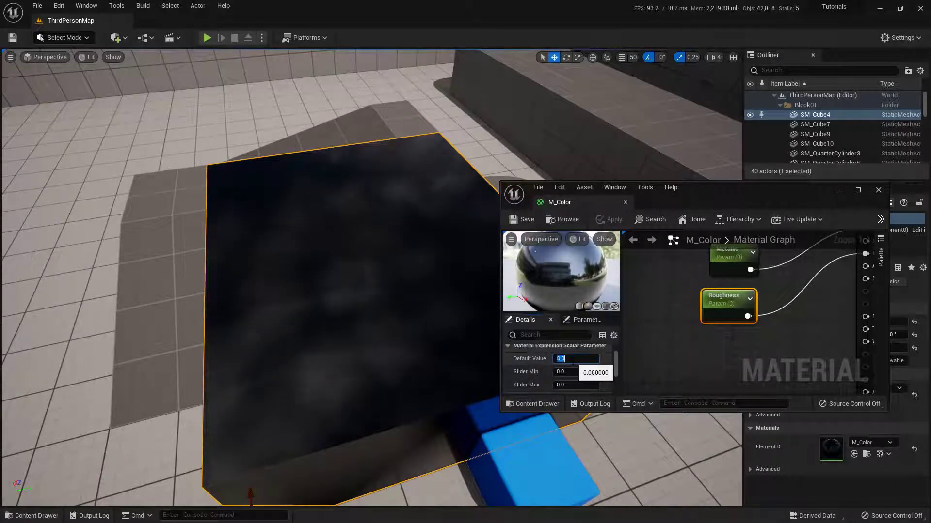
{"action": "type", "text": "1"}
{"action": "key", "text": "Return"}
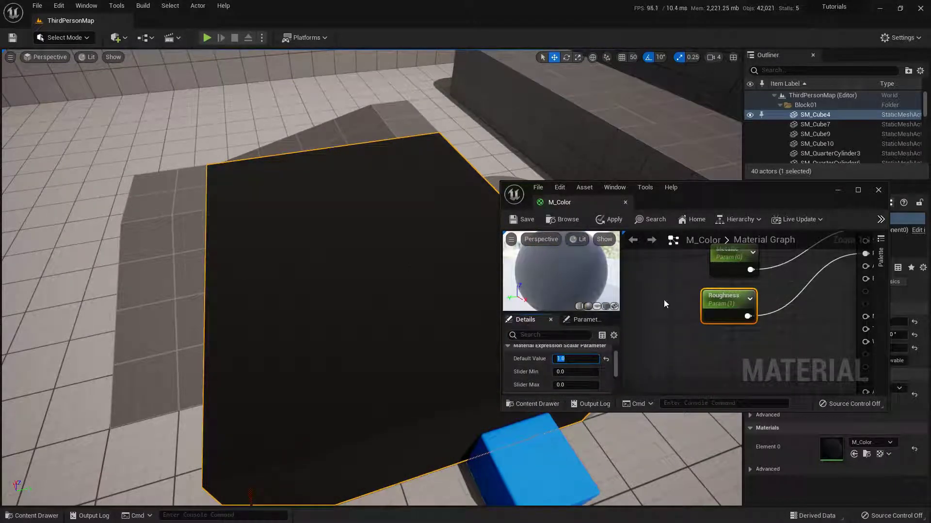
Apply the changes to M_Color and move its floating editor clear of the level viewport
{"action": "scroll", "coordinate": [664, 336], "scroll_direction": "down", "scroll_amount": 2}
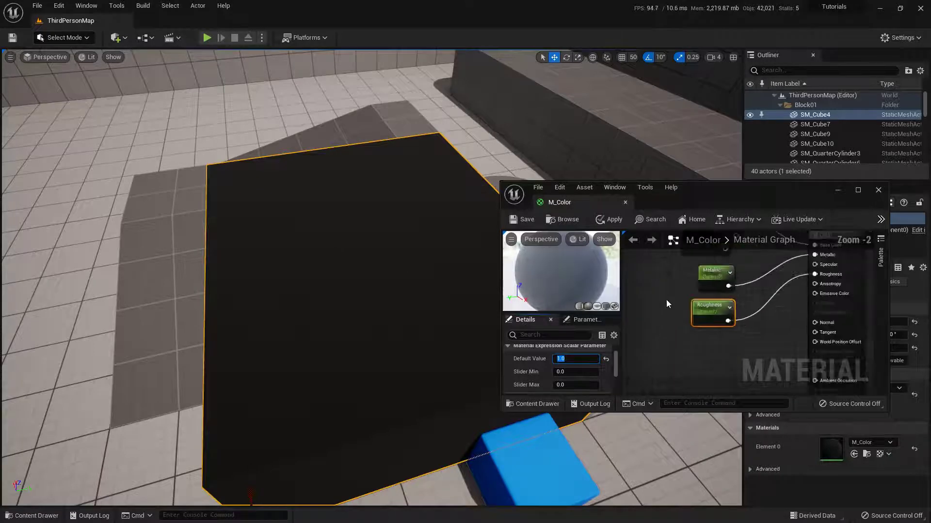
{"action": "right_click_drag", "start_coordinate": [666, 300], "coordinate": [671, 343]}
{"action": "scroll", "coordinate": [671, 343], "scroll_direction": "down", "scroll_amount": 1}
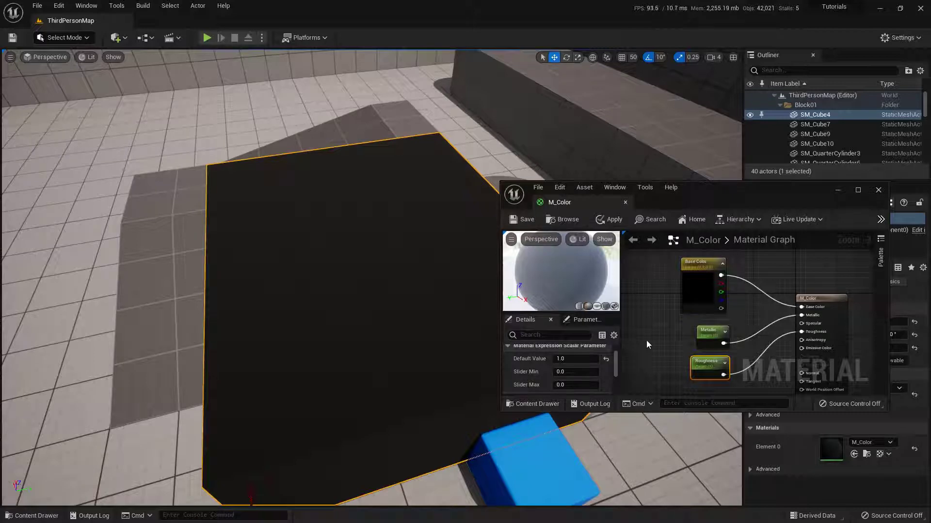
{"action": "left_click", "coordinate": [609, 219]}
{"action": "left_click_drag", "start_coordinate": [663, 267], "coordinate": [738, 380]}
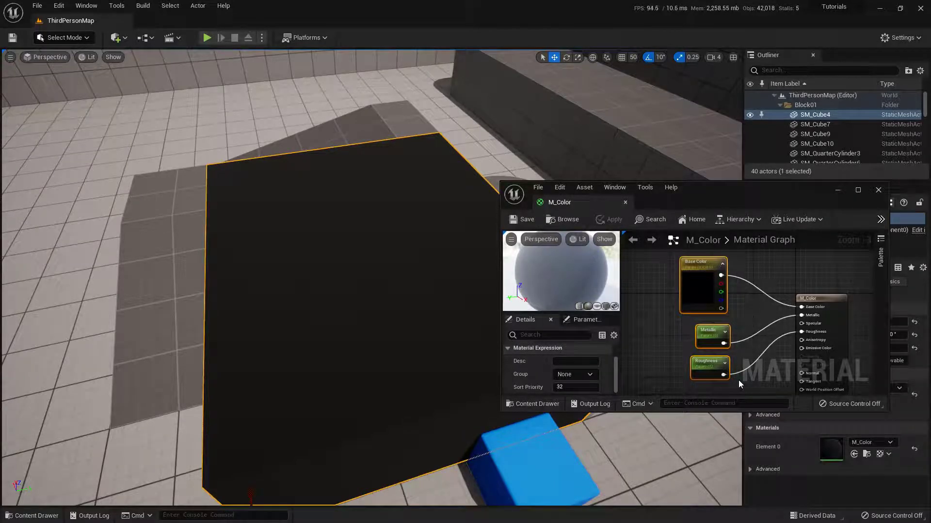
{"action": "left_click_drag", "start_coordinate": [737, 193], "coordinate": [930, 193]}
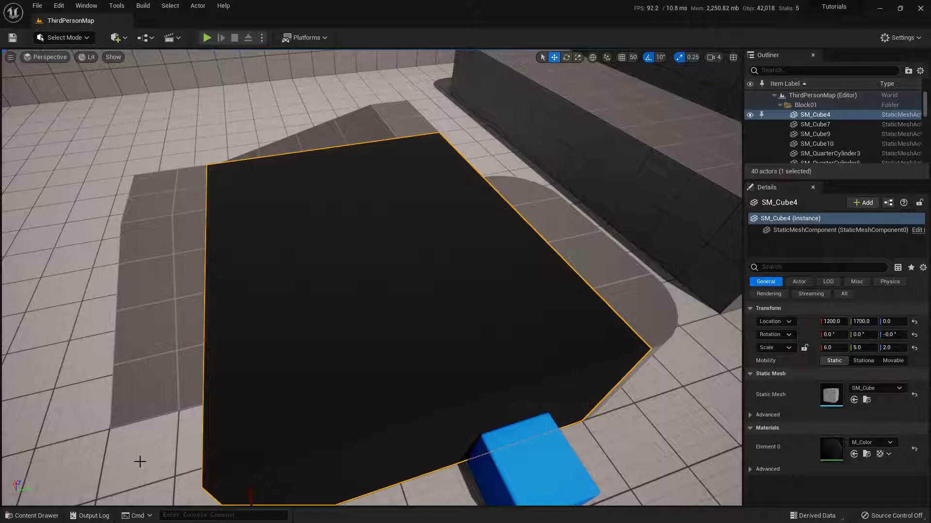
Create a material instance from M_Color in the Materials folder, accepting the suggested name
{"action": "left_click", "coordinate": [32, 516]}
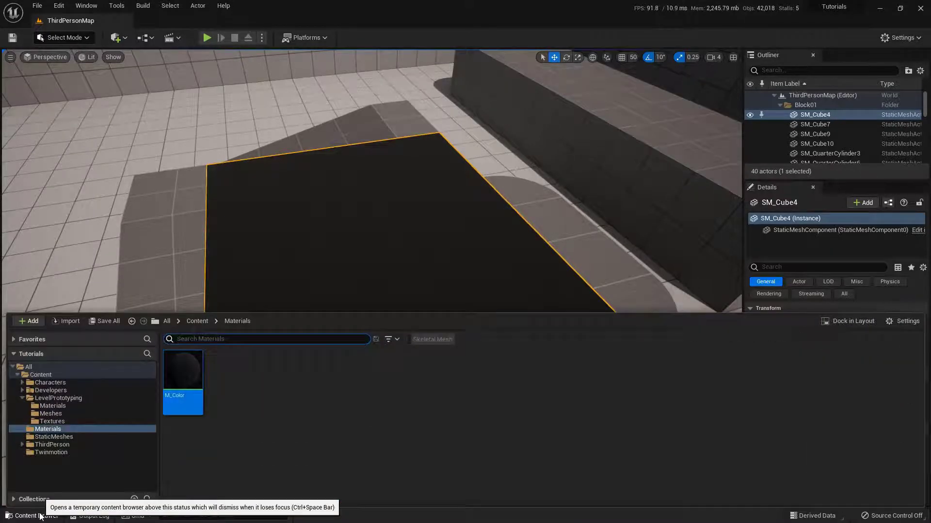
{"action": "right_click", "coordinate": [198, 392]}
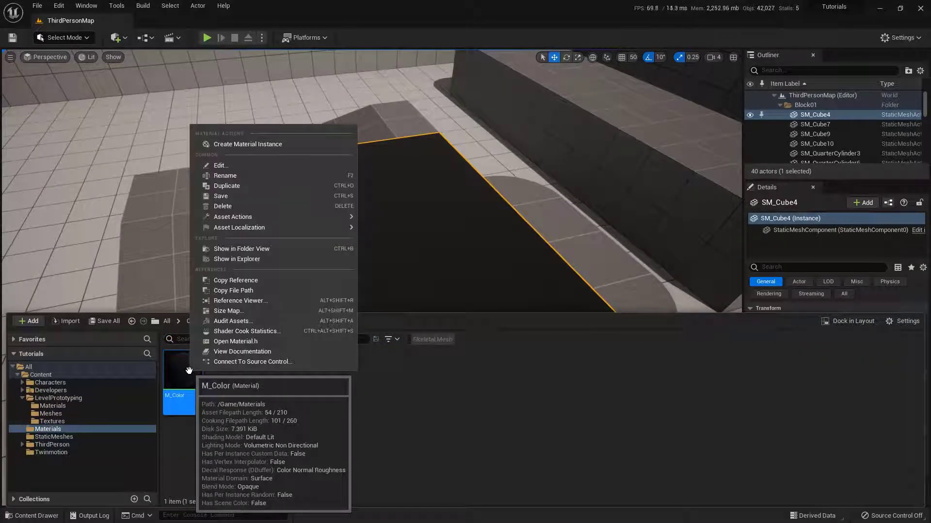
{"action": "left_click", "coordinate": [302, 144]}
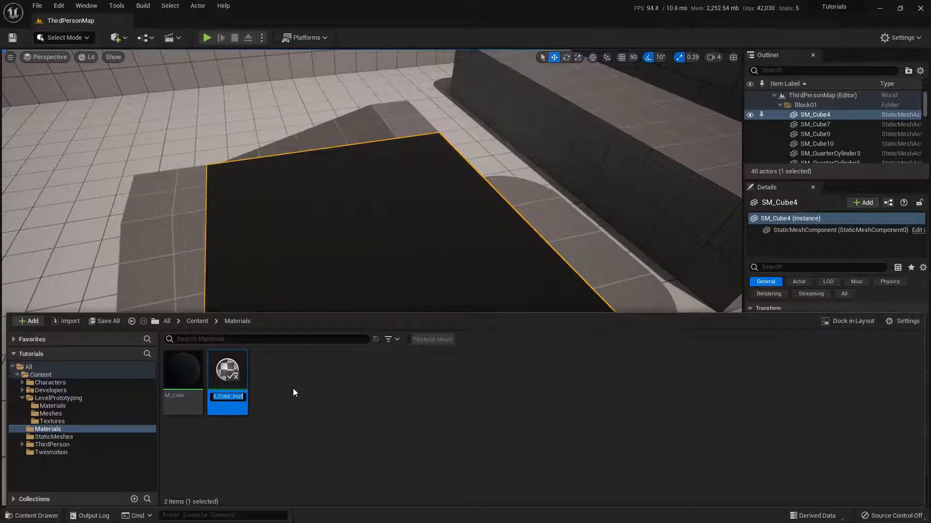
{"action": "key", "text": "Return"}
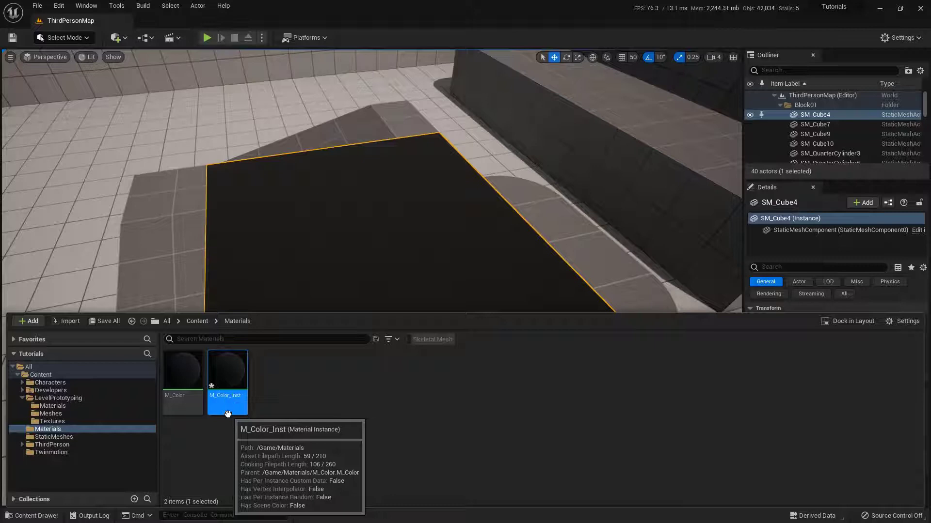
Rename the new material instance to MI_Color
{"action": "key", "text": "F2"}
{"action": "key", "text": "End"}
{"action": "key", "text": "BackSpace"}
{"action": "key", "text": "BackSpace"}
{"action": "key", "text": "BackSpace"}
{"action": "key", "text": "BackSpace"}
{"action": "key", "text": "BackSpace"}
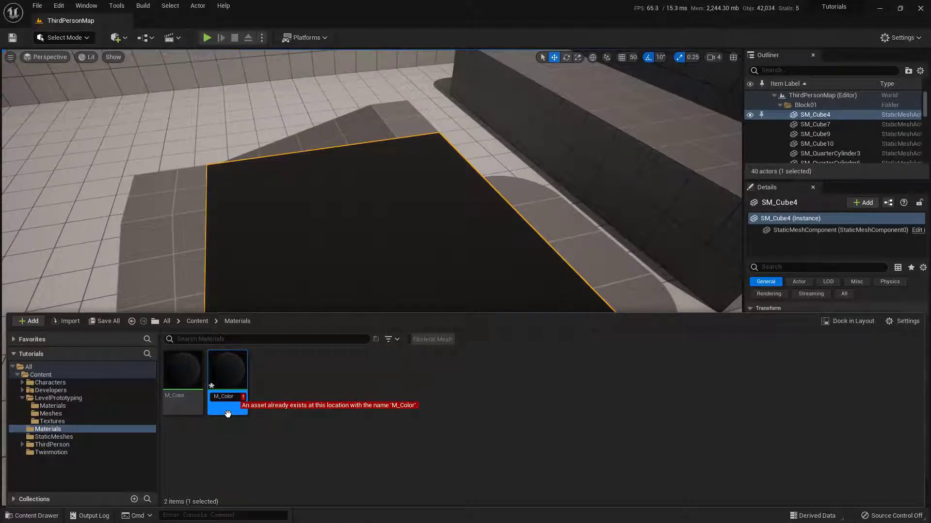
{"action": "key", "text": "Home"}
{"action": "key", "text": "Right"}
{"action": "type", "text": "I"}
{"action": "key", "text": "Return"}
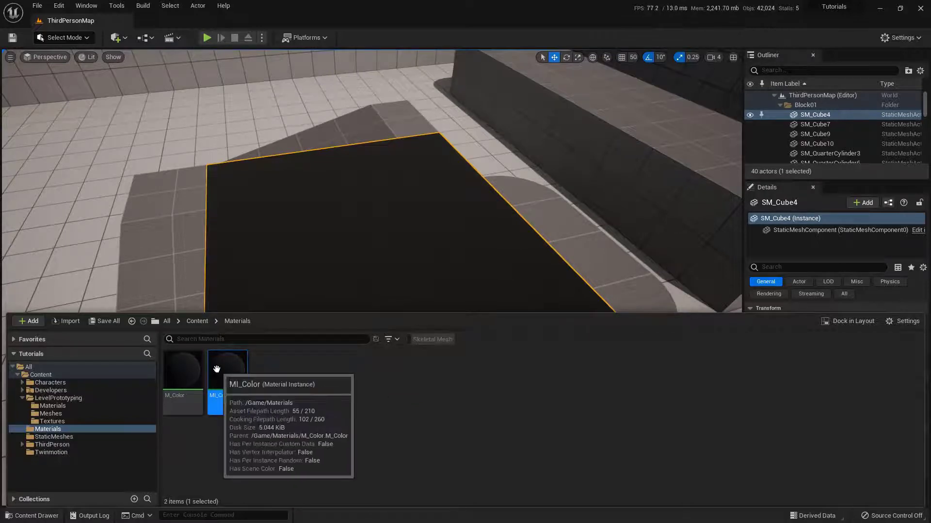
Apply MI_Color to the block SM_Cube4 in the level and open the instance for editing
{"action": "left_click_drag", "start_coordinate": [224, 371], "coordinate": [326, 238]}
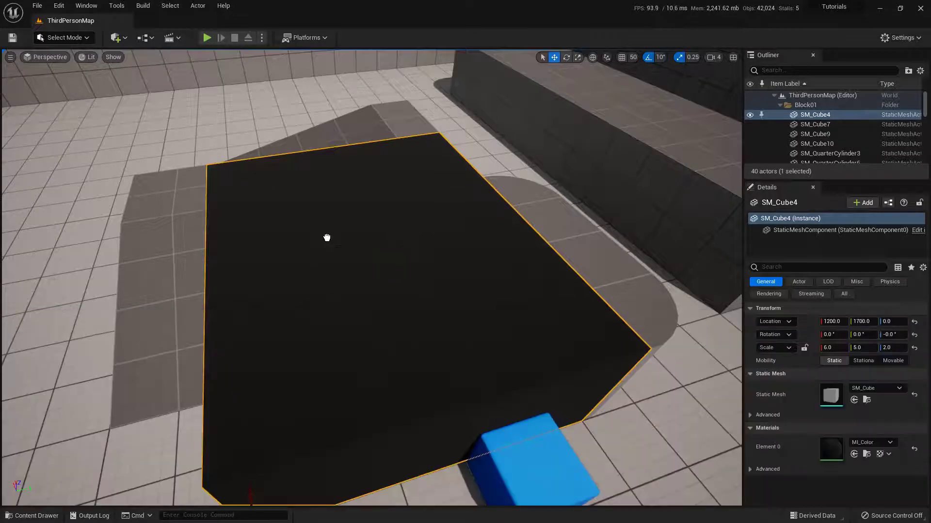
{"action": "left_click", "coordinate": [31, 516]}
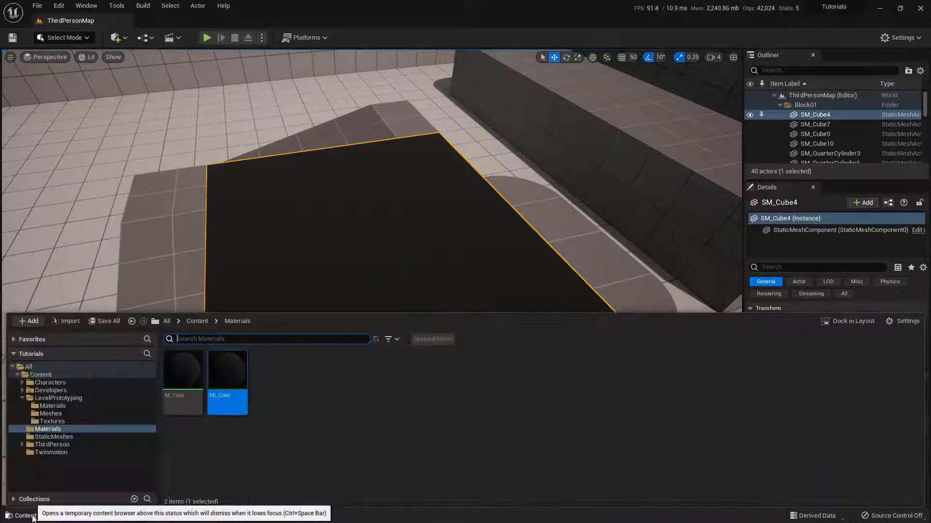
{"action": "double_click", "coordinate": [225, 380]}
Arrange the MI_Color editor as an enlarged floating window beside the block, keeping the block in view
{"action": "left_click_drag", "start_coordinate": [930, 198], "coordinate": [775, 99]}
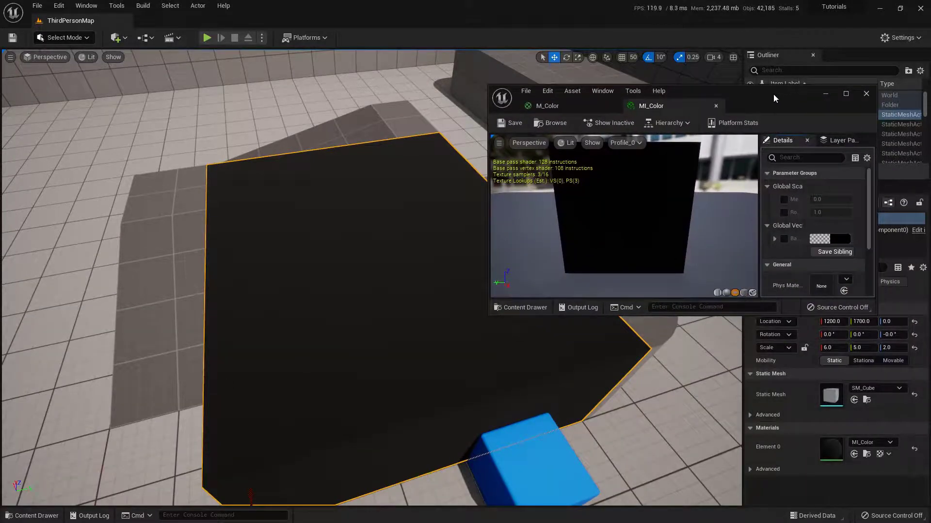
{"action": "double_click", "coordinate": [773, 94]}
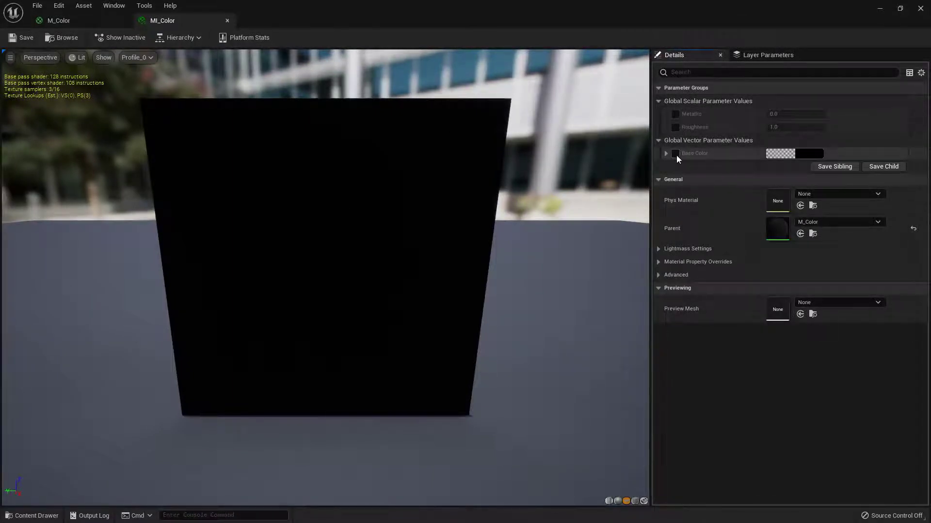
{"action": "left_click_drag", "start_coordinate": [302, 21], "coordinate": [662, 69]}
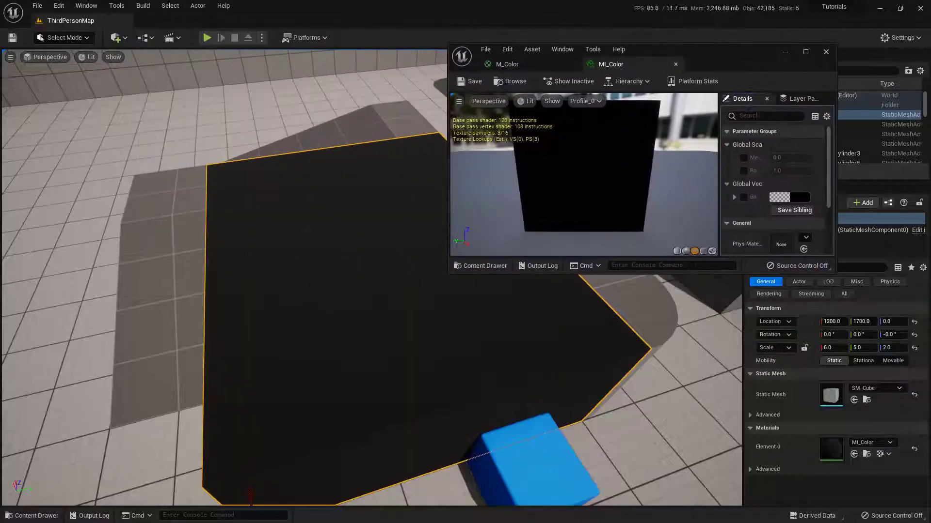
{"action": "left_click_drag", "start_coordinate": [711, 277], "coordinate": [711, 480]}
{"action": "left_click_drag", "start_coordinate": [836, 294], "coordinate": [923, 268]}
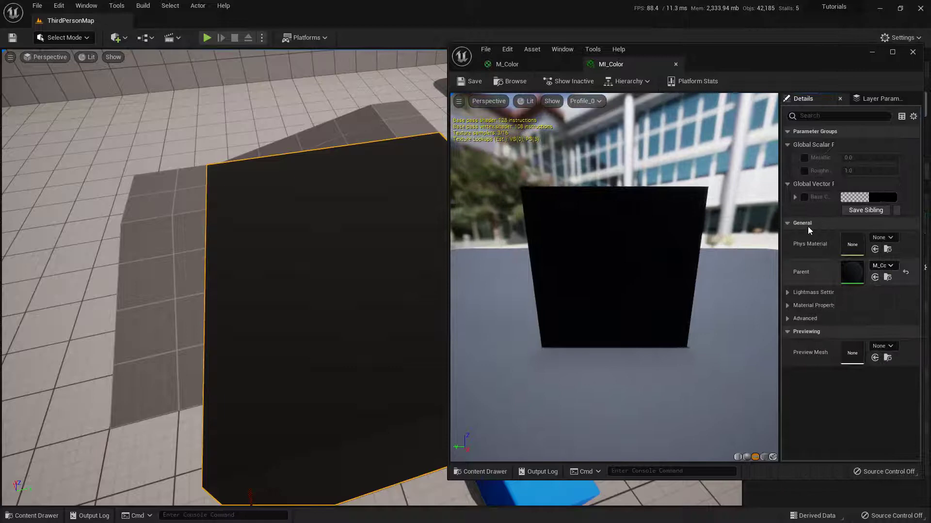
{"action": "scroll", "coordinate": [340, 278], "scroll_direction": "down", "scroll_amount": 2}
{"action": "left_click_drag", "start_coordinate": [345, 291], "coordinate": [339, 260], "text": "alt"}
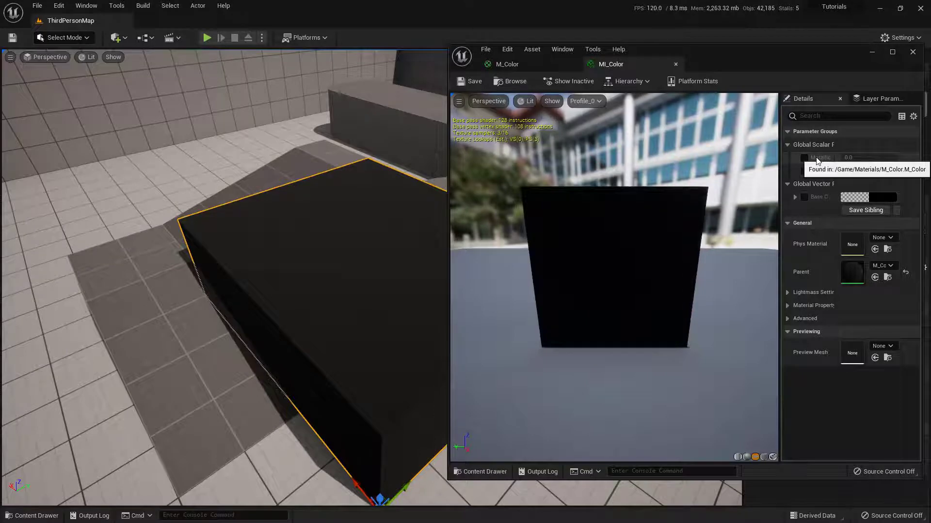
Enable the Metallic override in MI_Color and set its value to 1
{"action": "left_click", "coordinate": [804, 158]}
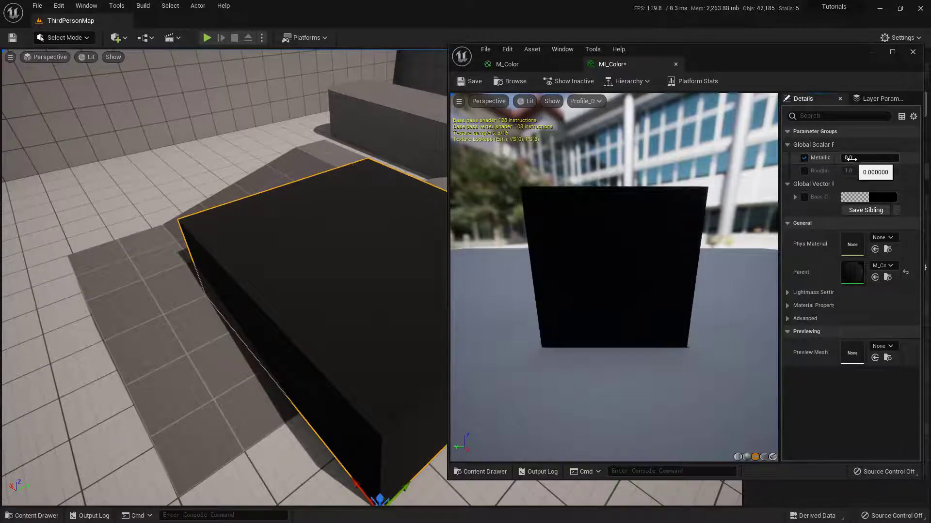
{"action": "left_click_drag", "start_coordinate": [851, 159], "coordinate": [870, 159]}
{"action": "right_click_drag", "start_coordinate": [445, 277], "coordinate": [465, 247]}
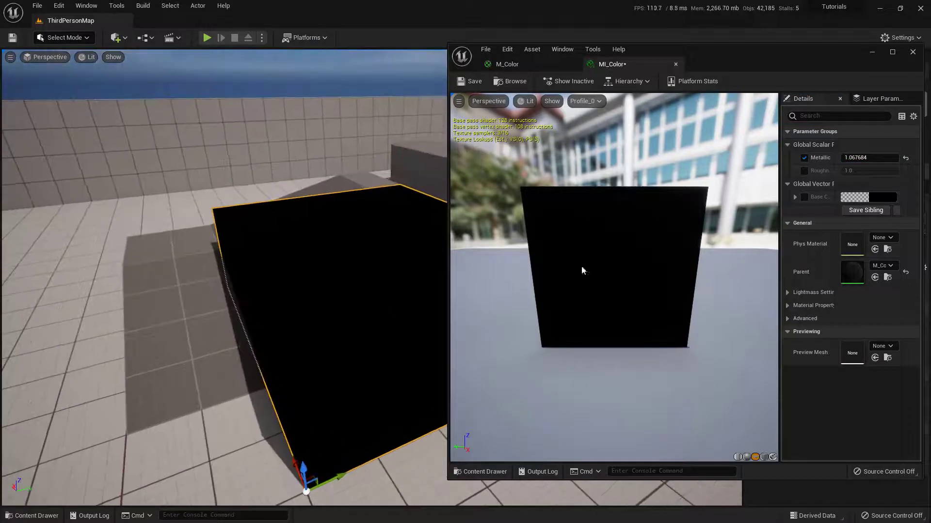
{"action": "left_click", "coordinate": [905, 158]}
{"action": "left_click", "coordinate": [852, 158]}
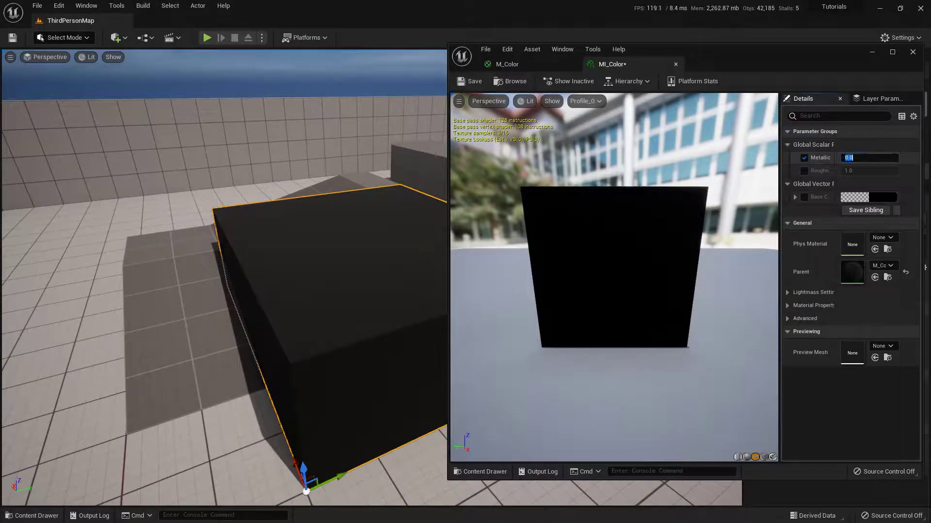
{"action": "type", "text": "1"}
{"action": "key", "text": "Return"}
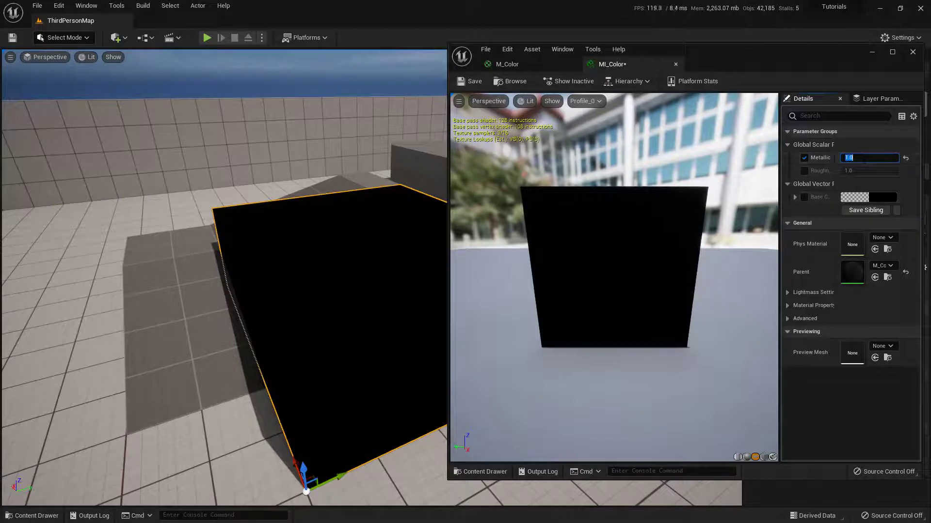
{"action": "left_click_drag", "start_coordinate": [291, 291], "coordinate": [339, 310], "text": "alt"}
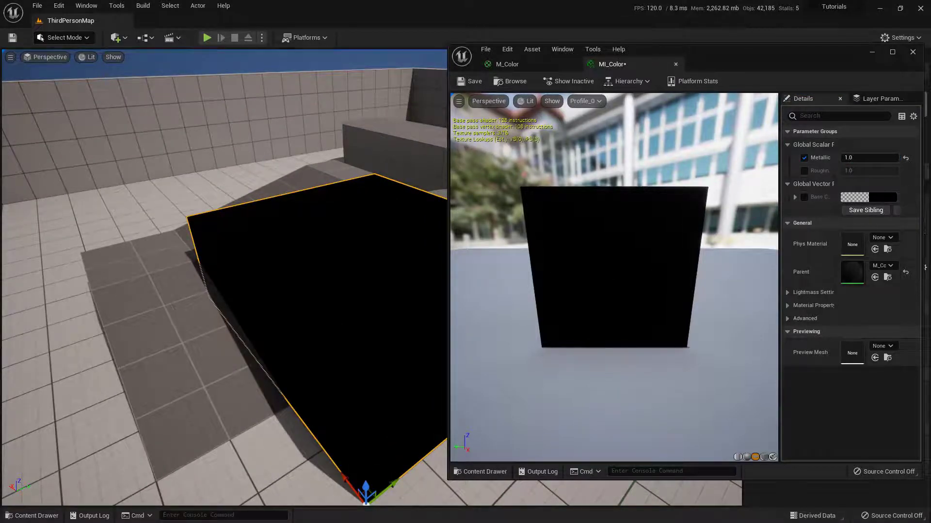
Enable the Base Color override in MI_Color and set a golden colour of about R 0.656, G 0.417, B 0.127
{"action": "left_click", "coordinate": [804, 197]}
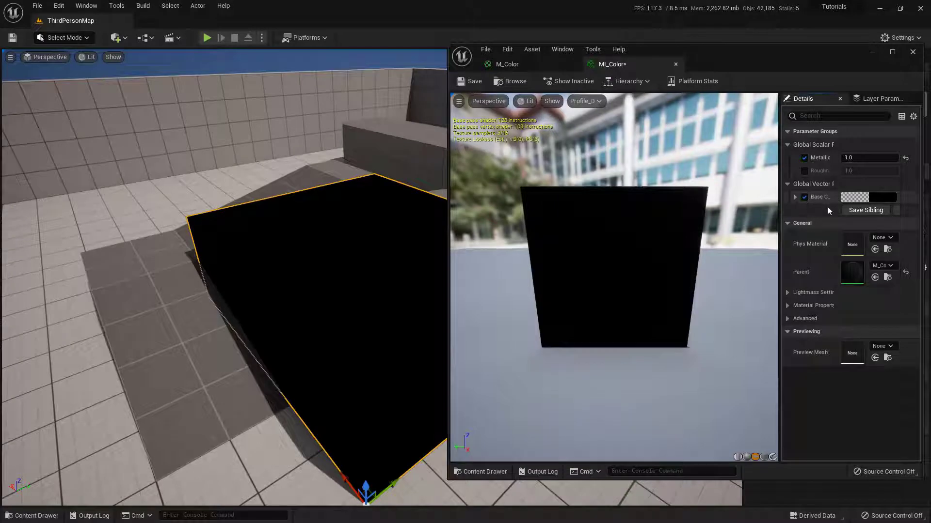
{"action": "left_click", "coordinate": [875, 196]}
{"action": "left_click", "coordinate": [751, 292]}
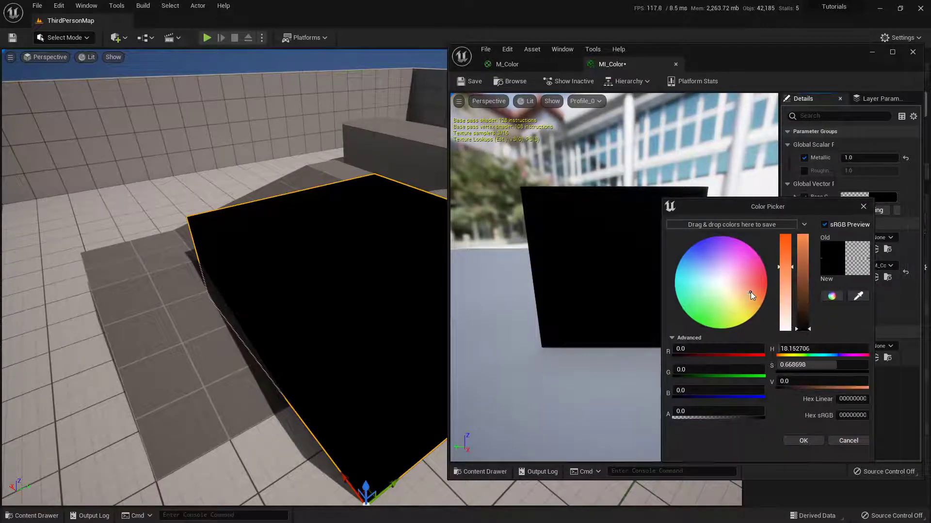
{"action": "left_click_drag", "start_coordinate": [798, 301], "coordinate": [802, 236]}
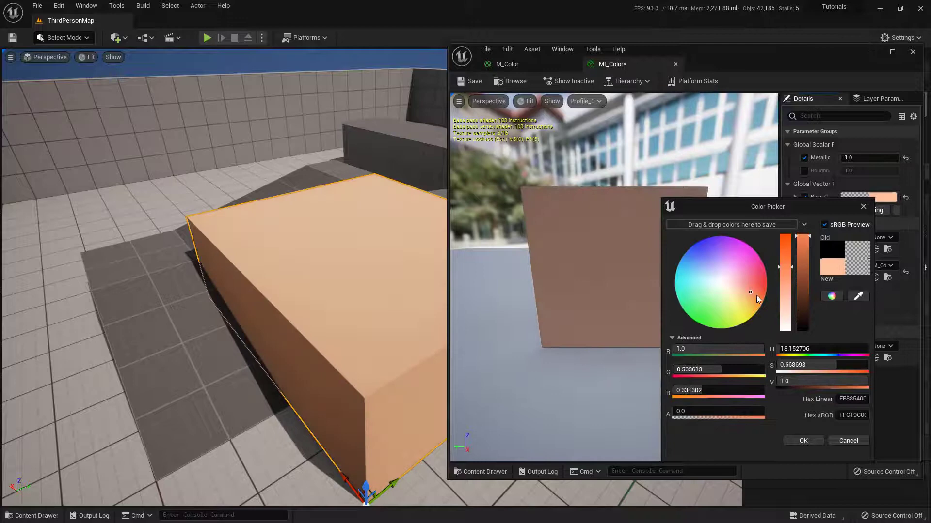
{"action": "left_click", "coordinate": [755, 289]}
{"action": "mouse_move", "coordinate": [755, 289]}
{"action": "left_mouse_down"}
{"action": "mouse_move", "coordinate": [759, 306]}
{"action": "mouse_move", "coordinate": [751, 301]}
{"action": "left_mouse_up"}
{"action": "left_click_drag", "start_coordinate": [803, 242], "coordinate": [803, 268]}
{"action": "left_click_drag", "start_coordinate": [367, 333], "coordinate": [27, 368], "text": "alt"}
{"action": "right_click_drag", "start_coordinate": [367, 333], "coordinate": [373, 330]}
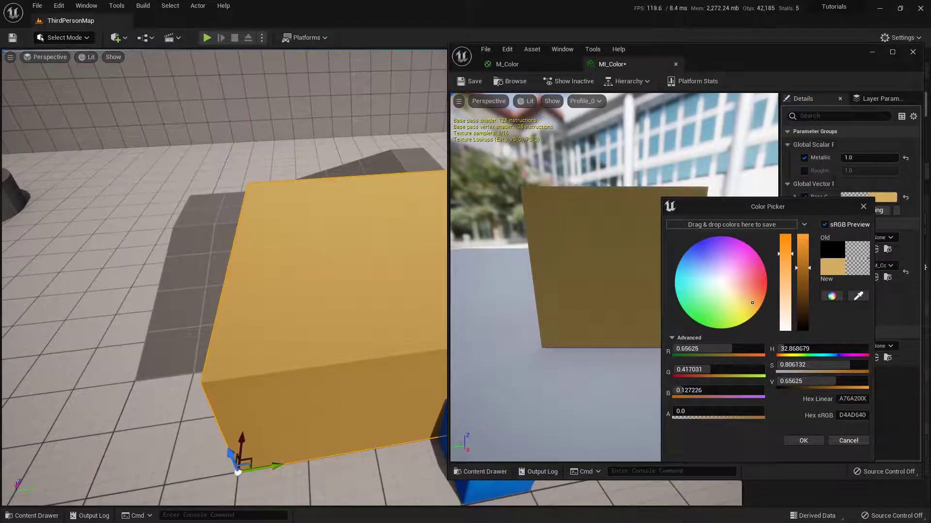
{"action": "left_click", "coordinate": [808, 441]}
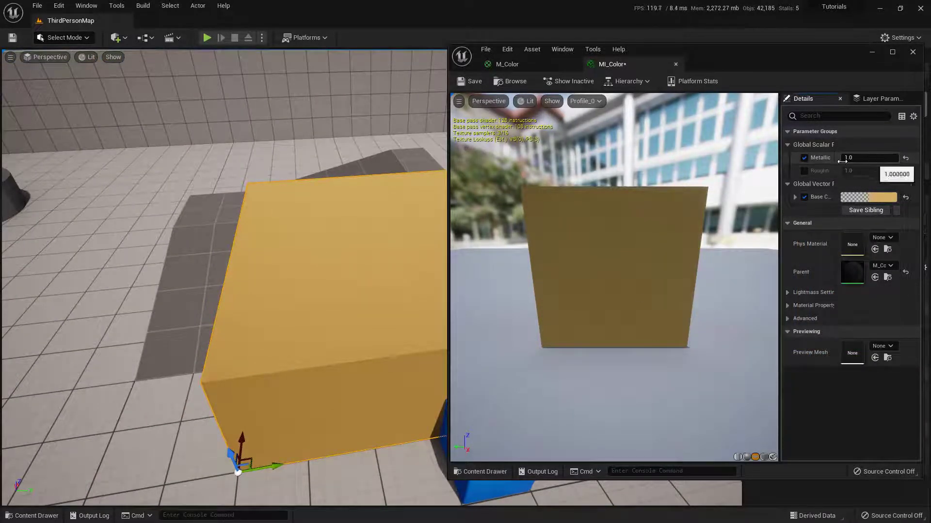
Switch the Metallic override of MI_Color off and on again to compare the block's appearance
{"action": "left_click", "coordinate": [804, 158]}
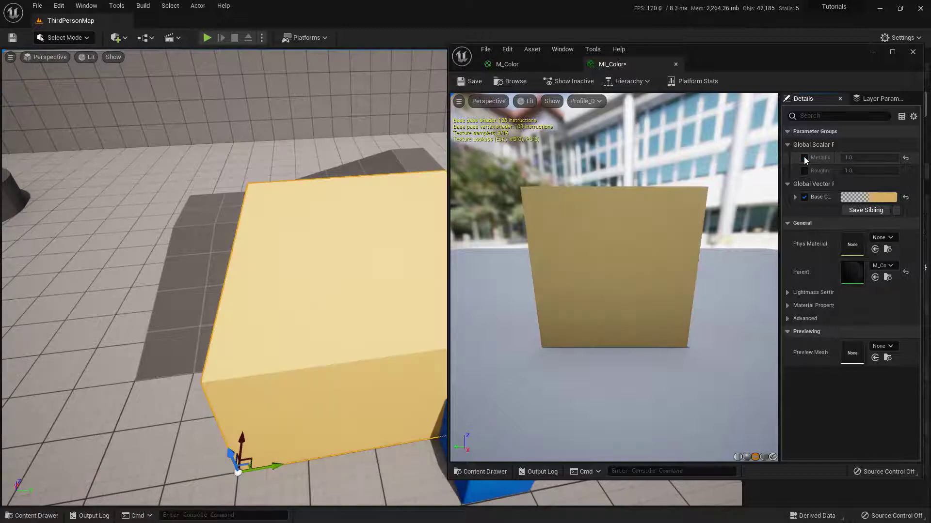
{"action": "left_click", "coordinate": [804, 158]}
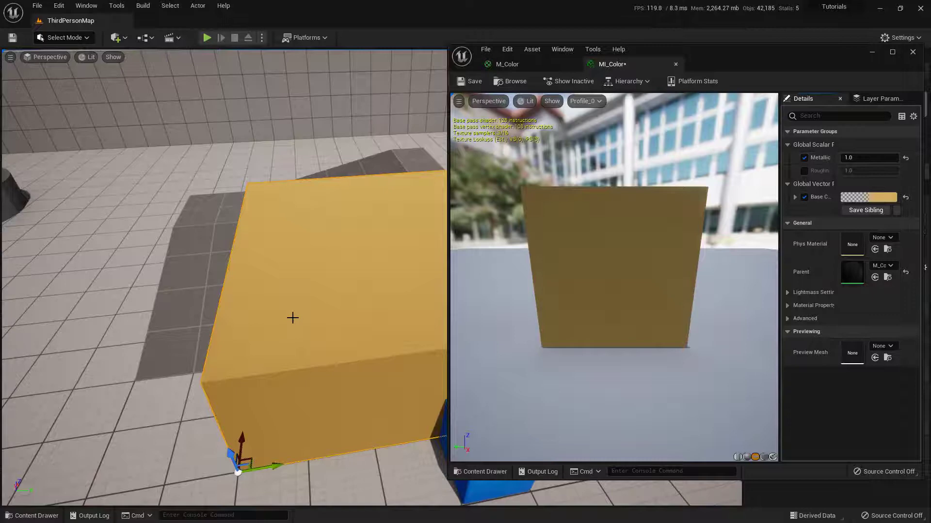
Apply the MI_Color material instance to one quarter segment of the round platform in the level
{"action": "right_click_drag", "start_coordinate": [343, 314], "coordinate": [351, 314]}
{"action": "left_click", "coordinate": [31, 516]}
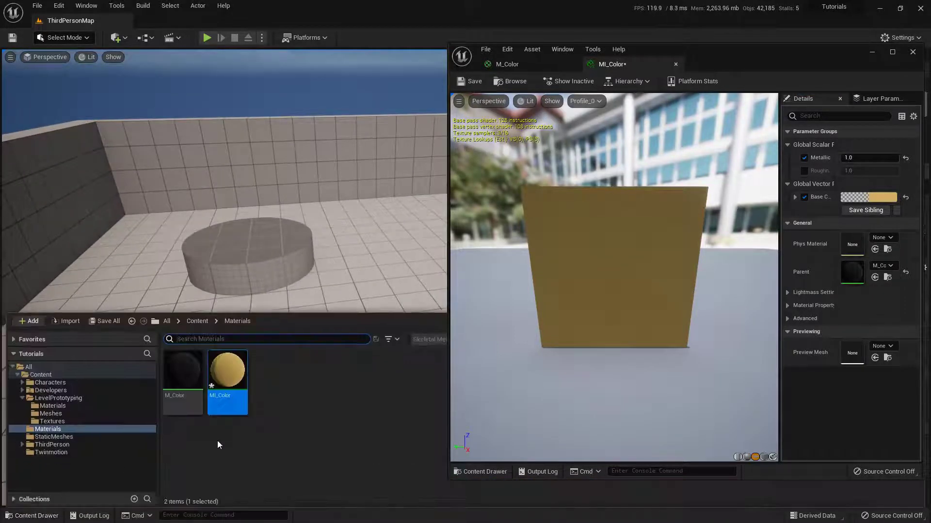
{"action": "left_click_drag", "start_coordinate": [228, 373], "coordinate": [274, 272]}
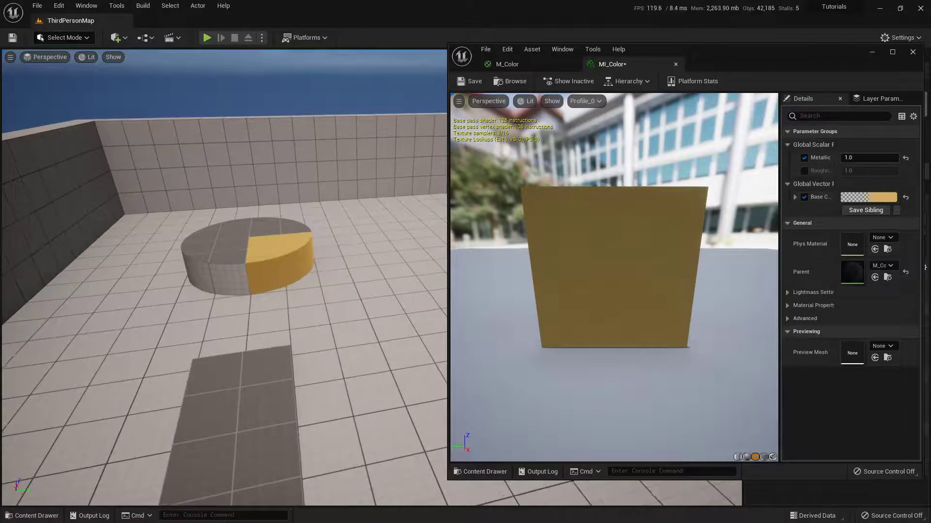
Switch the Metallic override of MI_Color off and on twice to compare the platform segment's appearance up close
{"action": "scroll", "coordinate": [276, 302], "scroll_direction": "up", "scroll_amount": 5}
{"action": "right_click_drag", "start_coordinate": [275, 298], "coordinate": [414, 275]}
{"action": "left_click", "coordinate": [804, 158]}
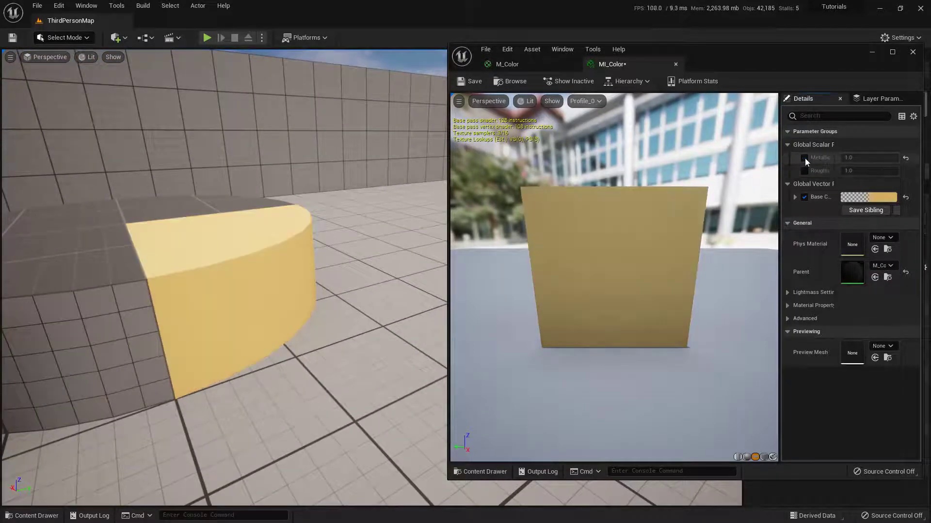
{"action": "left_click", "coordinate": [804, 158]}
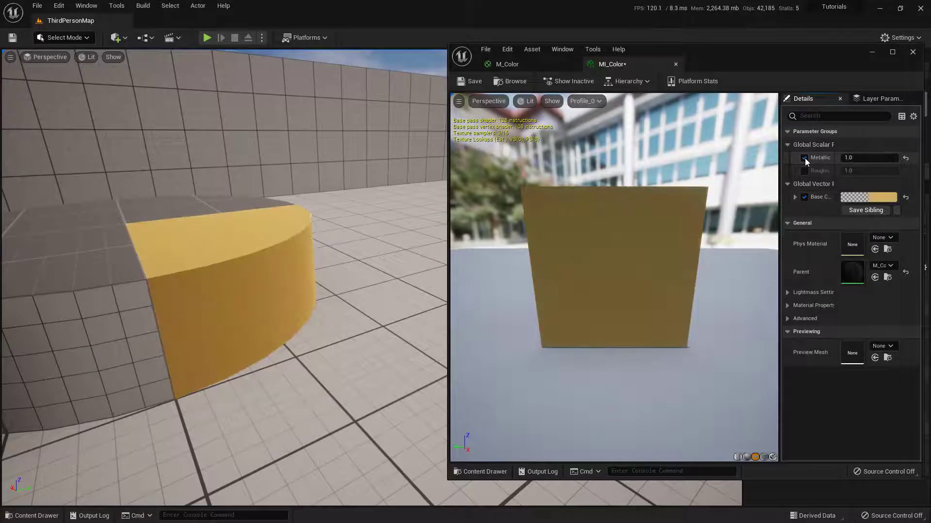
{"action": "left_click", "coordinate": [804, 158]}
{"action": "left_click", "coordinate": [804, 158]}
Enable the Roughness override in MI_Color and set its value to 0.25
{"action": "left_click", "coordinate": [805, 171]}
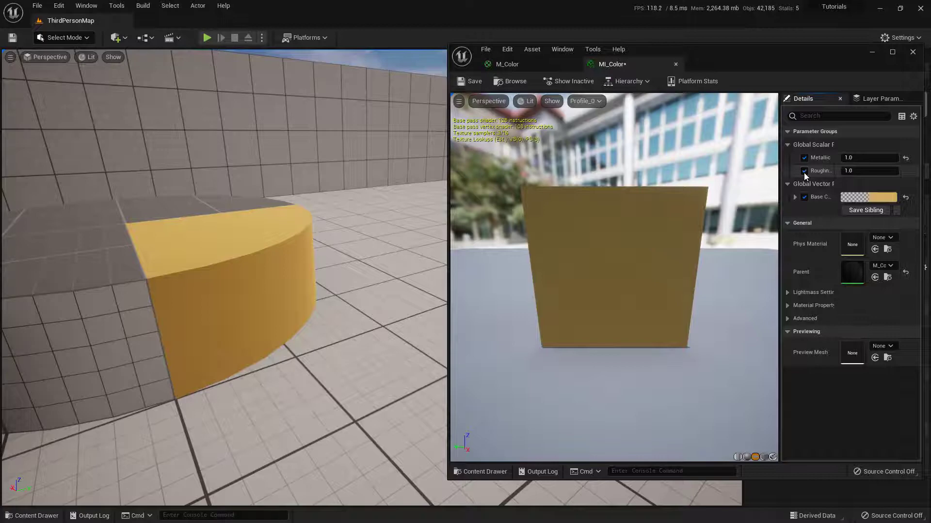
{"action": "left_click", "coordinate": [857, 170]}
{"action": "type", "text": ".25"}
{"action": "key", "text": "Return"}
Focus on the MI_Color platform segment and compare its glossy look with the Metallic override off and on
{"action": "mouse_move", "coordinate": [297, 291]}
{"action": "right_mouse_down"}
{"action": "mouse_move", "coordinate": [272, 286]}
{"action": "mouse_move", "coordinate": [286, 276]}
{"action": "right_mouse_up"}
{"action": "left_click", "coordinate": [333, 253]}
{"action": "key", "text": "f"}
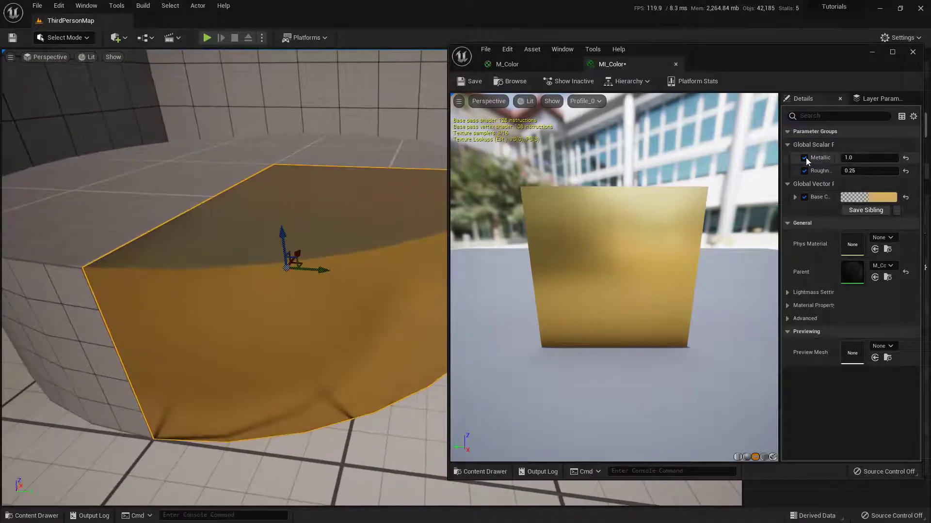
{"action": "left_click", "coordinate": [804, 157]}
{"action": "left_click", "coordinate": [804, 158]}
Change the Base Color of MI_Color to a purple of about R 0.369, G 0.280, B 0.656
{"action": "right_click_drag", "start_coordinate": [360, 301], "coordinate": [380, 294]}
{"action": "left_click", "coordinate": [878, 195]}
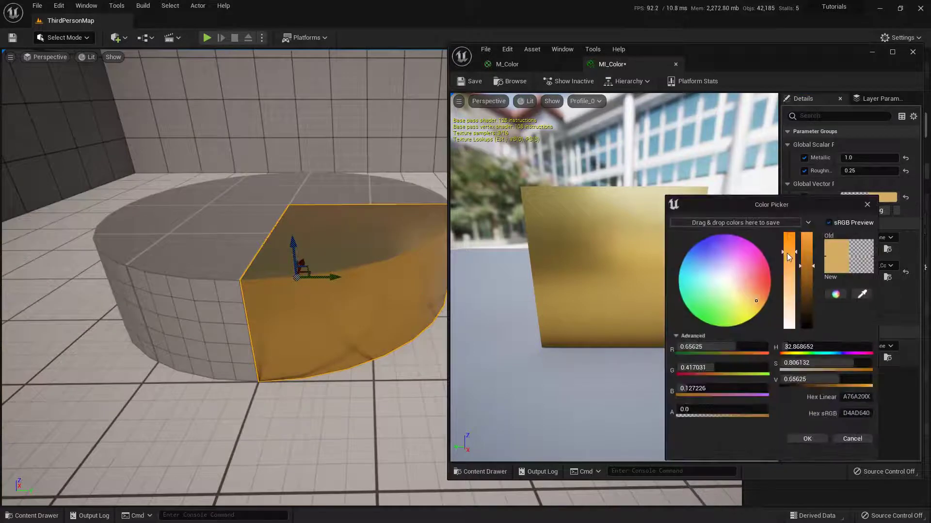
{"action": "mouse_move", "coordinate": [737, 254]}
{"action": "left_mouse_down"}
{"action": "mouse_move", "coordinate": [732, 307]}
{"action": "mouse_move", "coordinate": [714, 298]}
{"action": "mouse_move", "coordinate": [741, 250]}
{"action": "mouse_move", "coordinate": [735, 310]}
{"action": "mouse_move", "coordinate": [707, 267]}
{"action": "left_mouse_up"}
{"action": "left_click", "coordinate": [718, 256]}
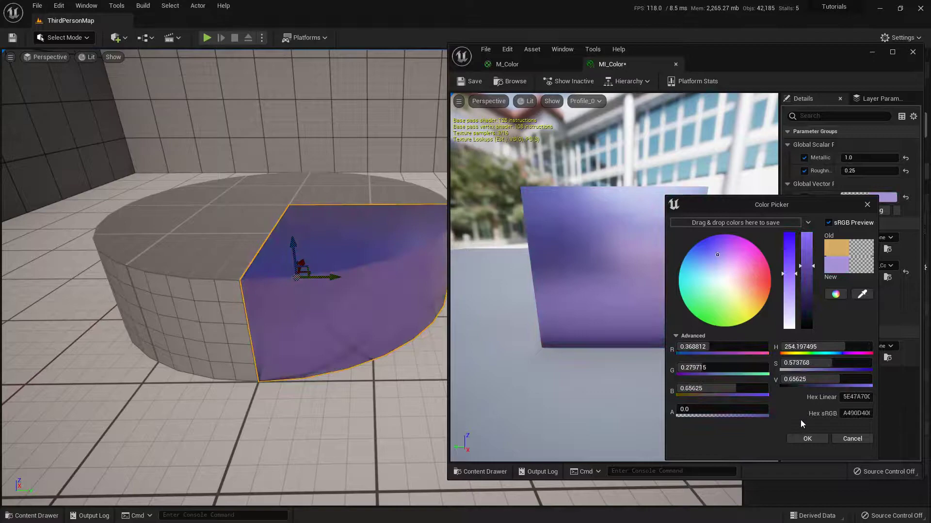
{"action": "left_click", "coordinate": [806, 438]}
Apply the parent material M_Color to the front platform segment adjoining the purple one
{"action": "mouse_move", "coordinate": [375, 305]}
{"action": "right_mouse_down"}
{"action": "mouse_move", "coordinate": [365, 311]}
{"action": "mouse_move", "coordinate": [358, 295]}
{"action": "right_mouse_up"}
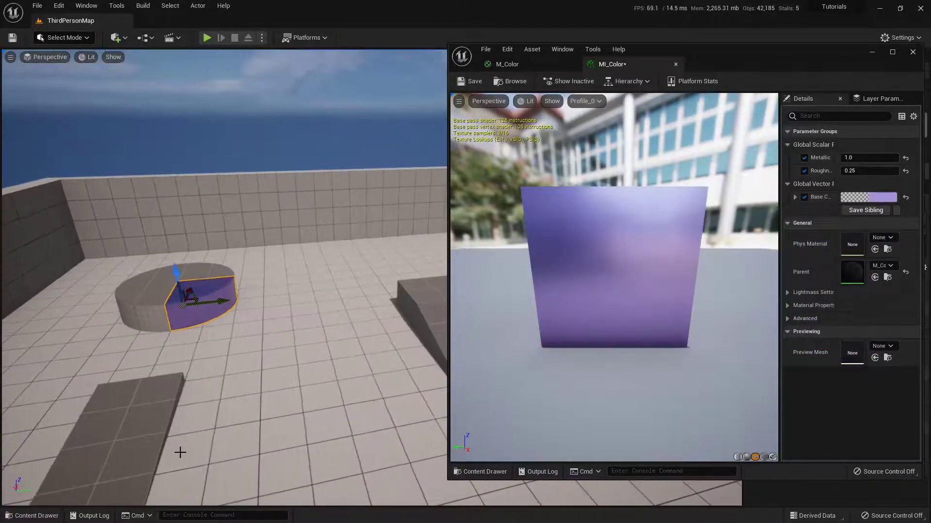
{"action": "left_click", "coordinate": [32, 515]}
{"action": "left_click_drag", "start_coordinate": [183, 385], "coordinate": [156, 294]}
{"action": "right_click_drag", "start_coordinate": [169, 334], "coordinate": [190, 333]}
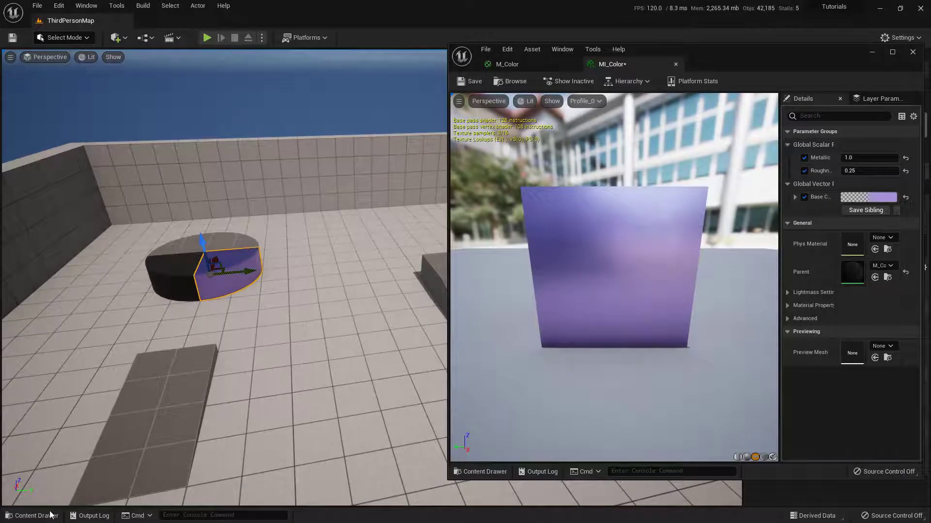
Create a second material instance from M_Color named M_Blue and apply it to the platform segment behind the purple one
{"action": "left_click", "coordinate": [34, 515]}
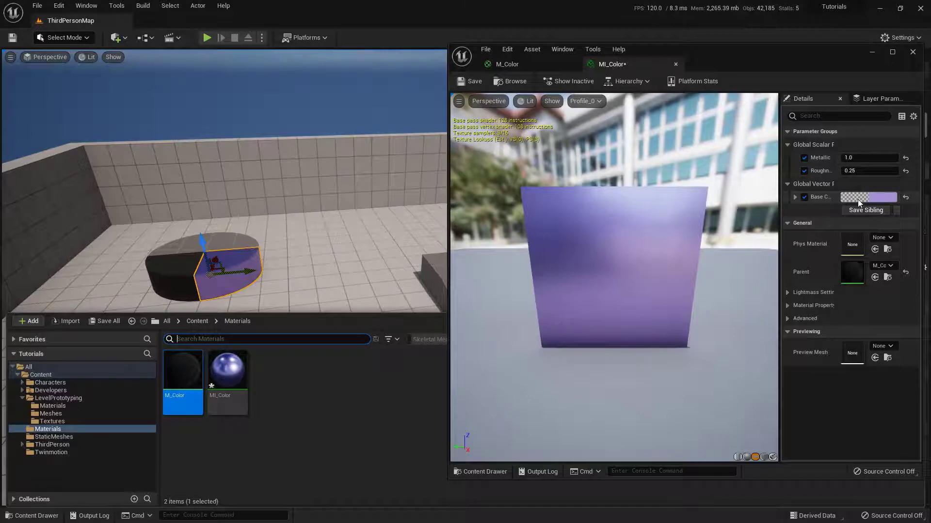
{"action": "right_click", "coordinate": [185, 380]}
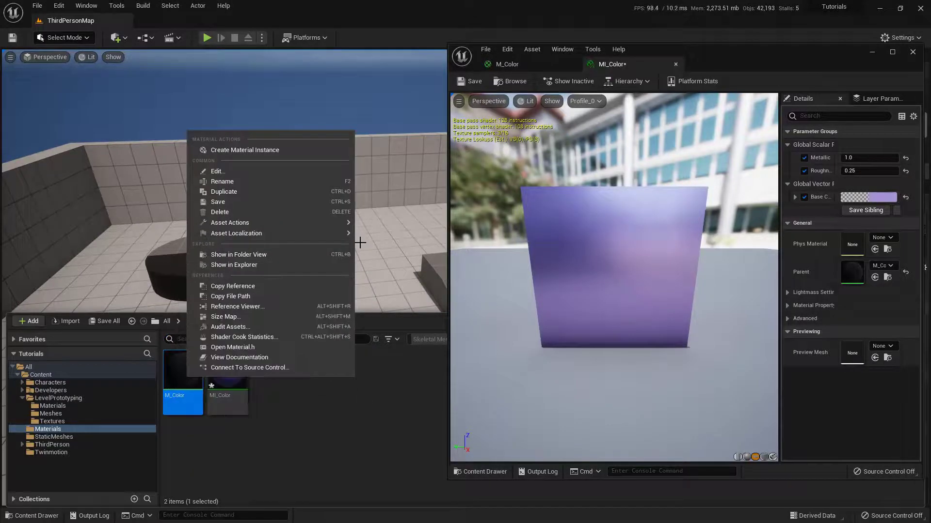
{"action": "left_click", "coordinate": [257, 151]}
{"action": "key", "text": "Right"}
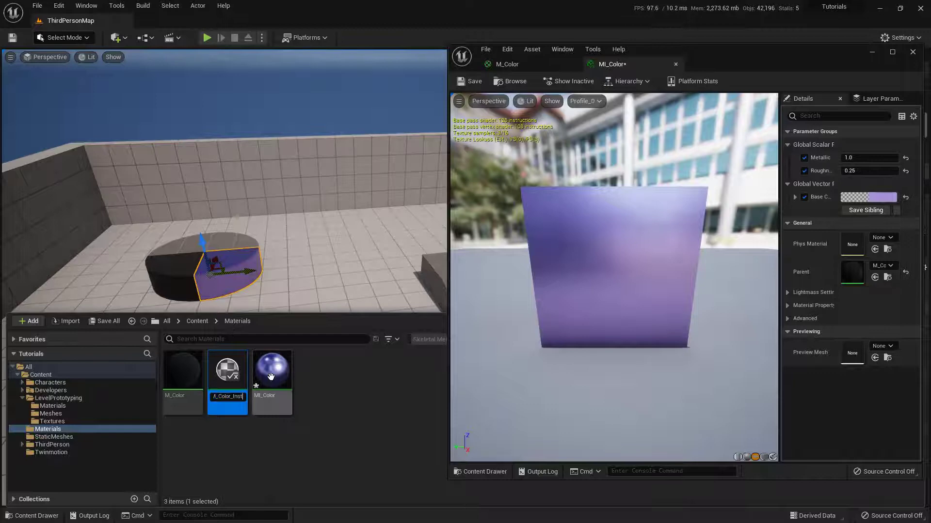
{"action": "key", "text": "BackSpace"}
{"action": "key", "text": "BackSpace"}
{"action": "key", "text": "BackSpace"}
{"action": "key", "text": "BackSpace"}
{"action": "key", "text": "BackSpace"}
{"action": "key", "text": "BackSpace"}
{"action": "key", "text": "BackSpace"}
{"action": "key", "text": "BackSpace"}
{"action": "key", "text": "BackSpace"}
{"action": "key", "text": "BackSpace"}
{"action": "type", "text": "B"}
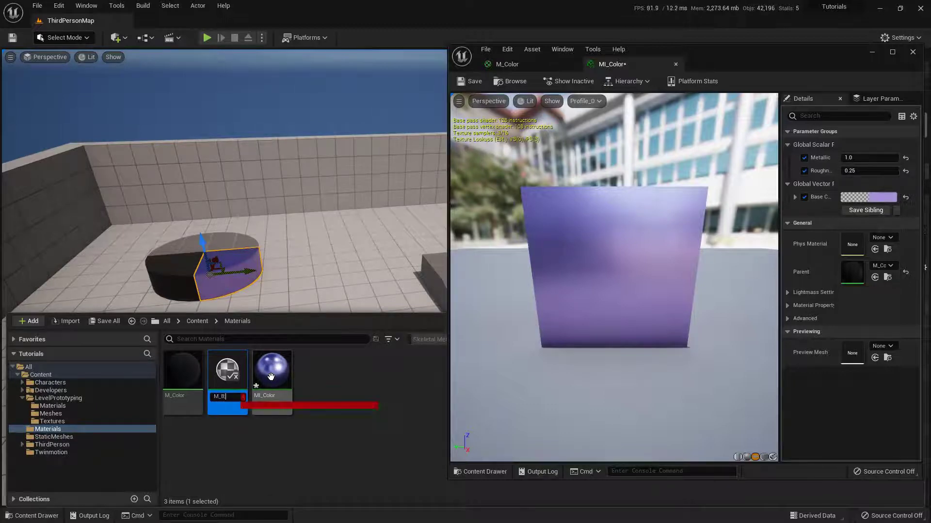
{"action": "type", "text": "lue"}
{"action": "key", "text": "Return"}
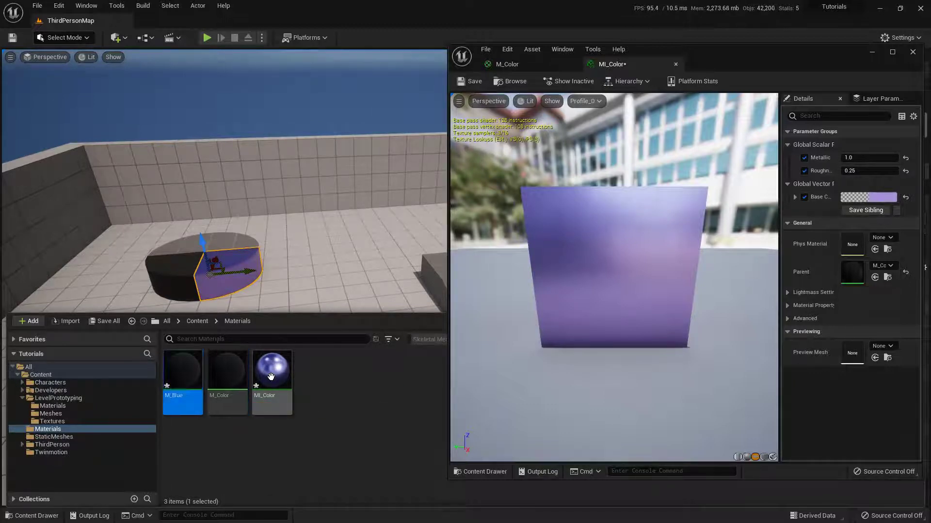
{"action": "left_click_drag", "start_coordinate": [183, 373], "coordinate": [226, 242]}
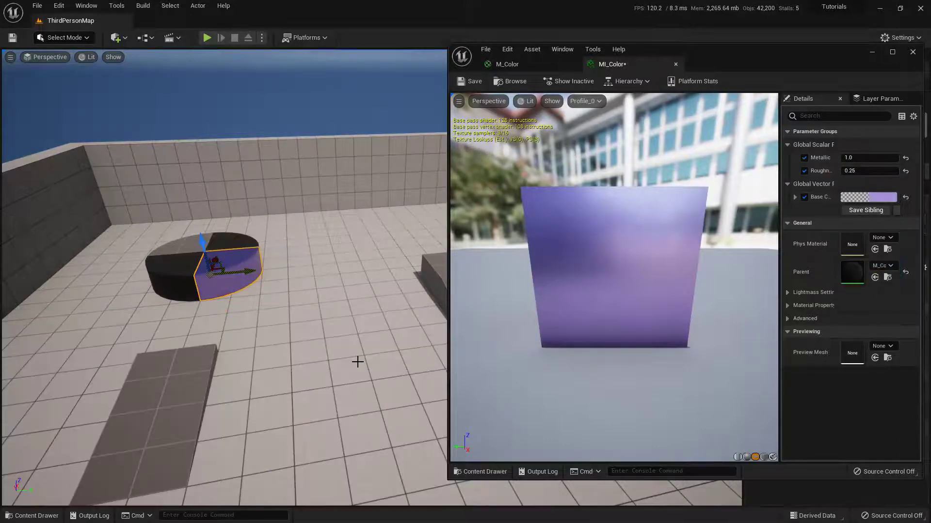
Enable the Base Color override in M_Blue, set a bright blue with hue about 239 and saturation about 0.93, and frame the segment using it
{"action": "left_click", "coordinate": [31, 516]}
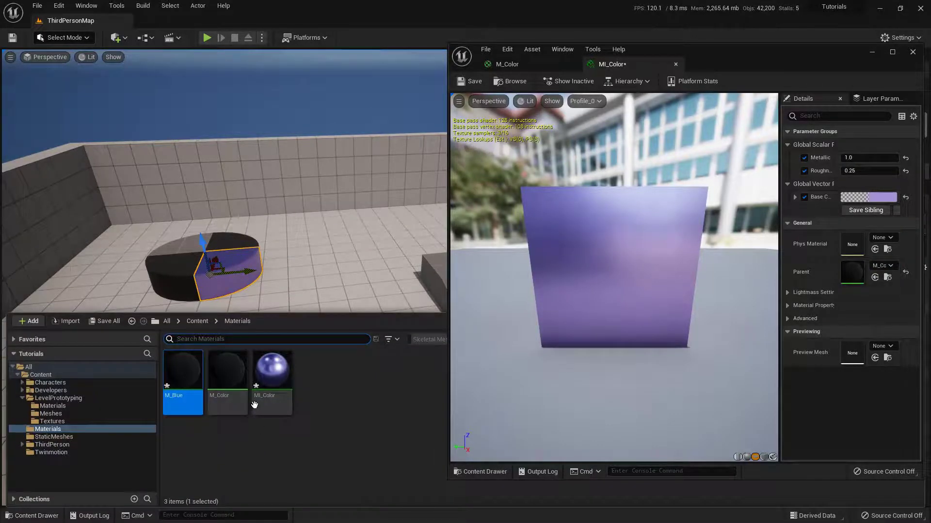
{"action": "double_click", "coordinate": [178, 388]}
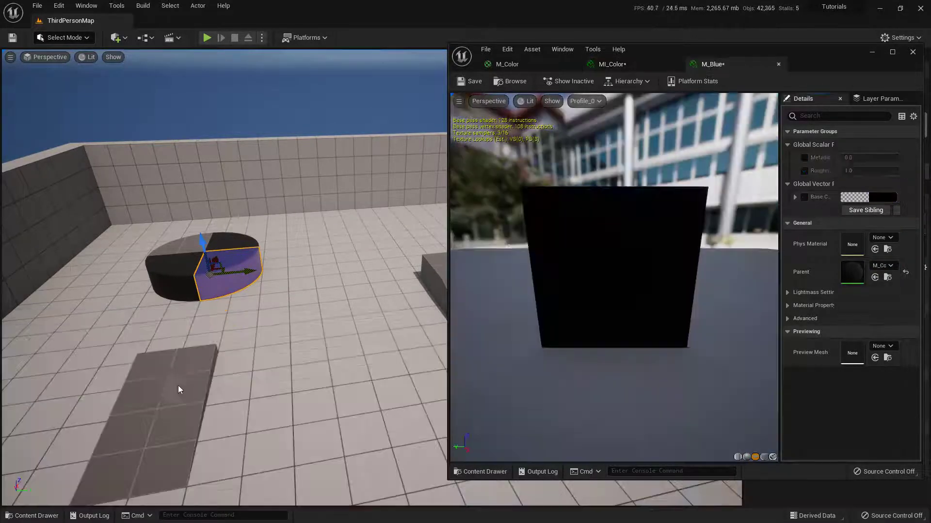
{"action": "left_click", "coordinate": [871, 196]}
{"action": "left_click", "coordinate": [696, 245]}
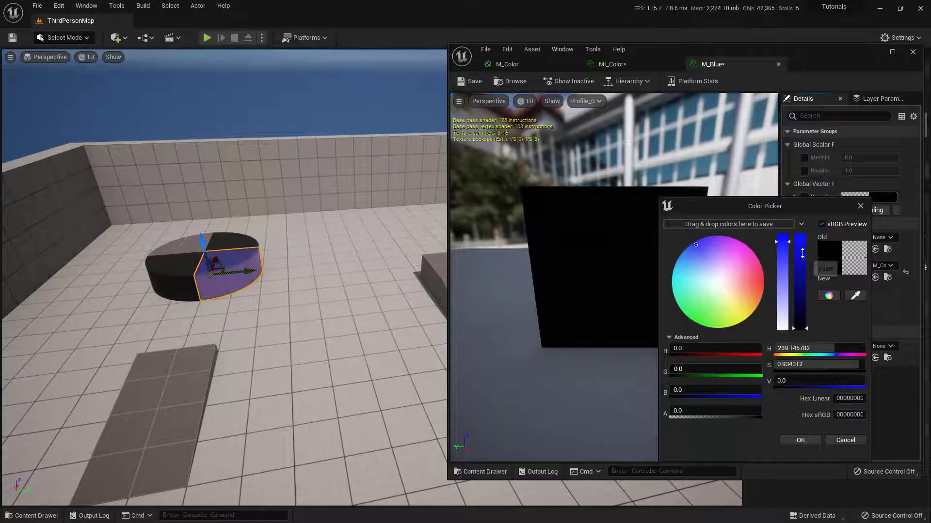
{"action": "left_click_drag", "start_coordinate": [802, 253], "coordinate": [805, 232]}
{"action": "left_click", "coordinate": [810, 440]}
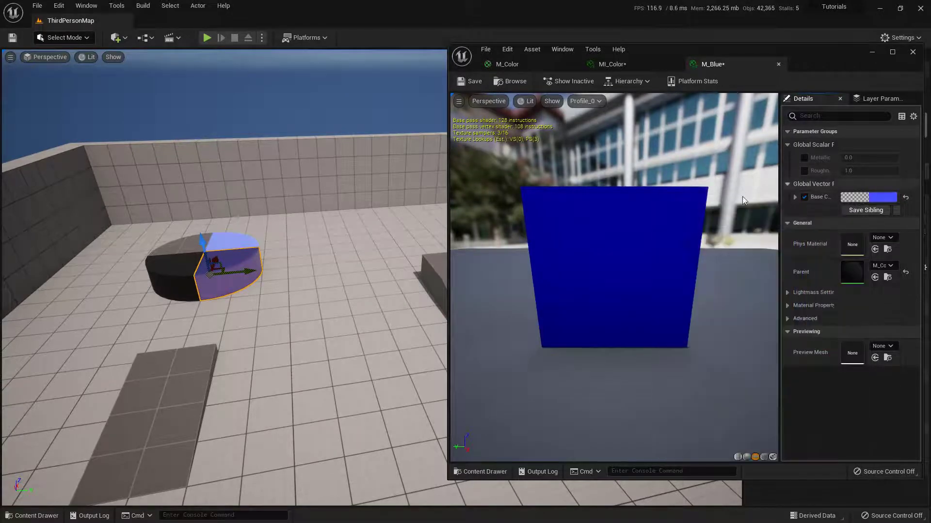
{"action": "key", "text": "f"}
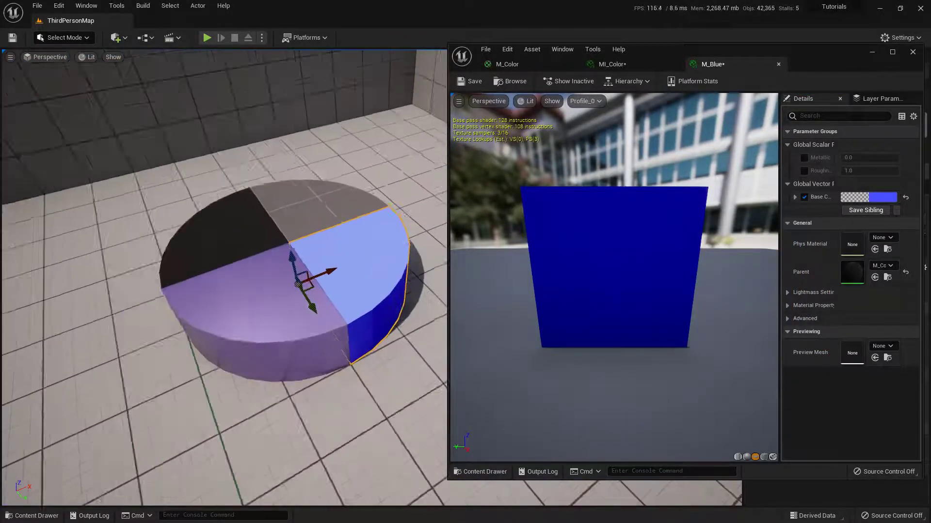
{"action": "left_click_drag", "start_coordinate": [338, 255], "coordinate": [281, 228], "text": "alt"}
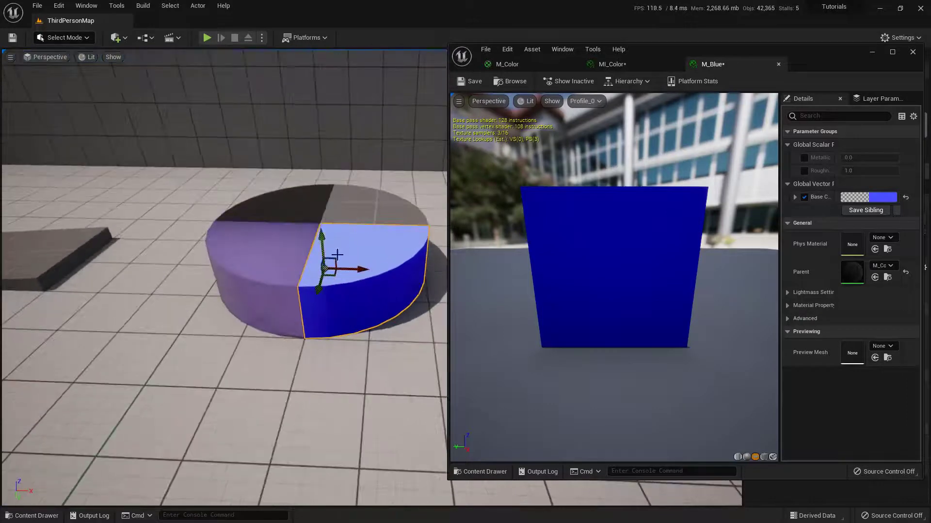
Promote M_Color's Emissive Color input to a parameter, placed below the Roughness node, and apply the material change
{"action": "left_click", "coordinate": [36, 516]}
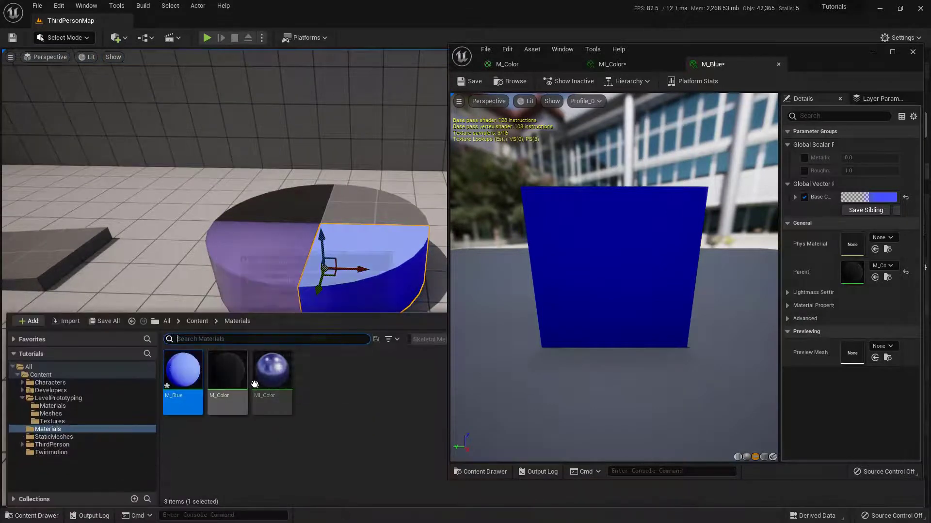
{"action": "left_click", "coordinate": [224, 388]}
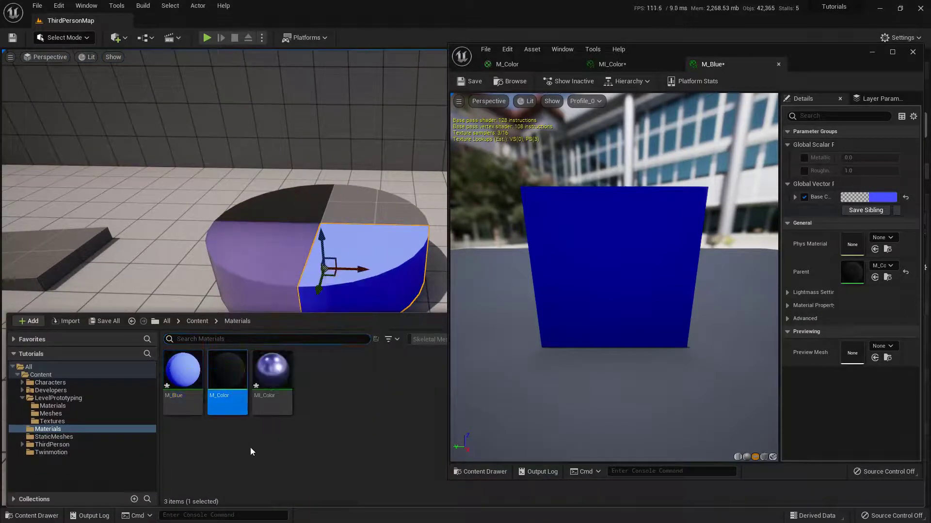
{"action": "double_click", "coordinate": [231, 377]}
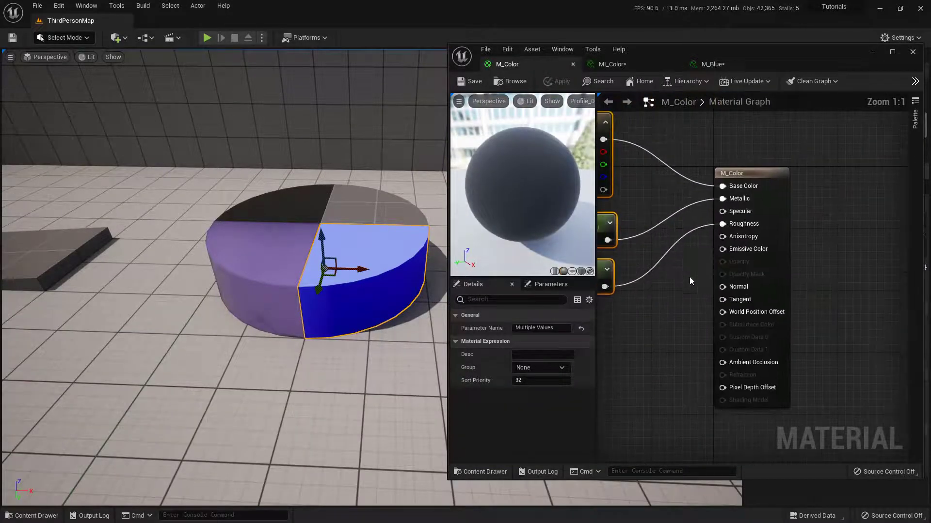
{"action": "right_click_drag", "start_coordinate": [667, 301], "coordinate": [750, 261]}
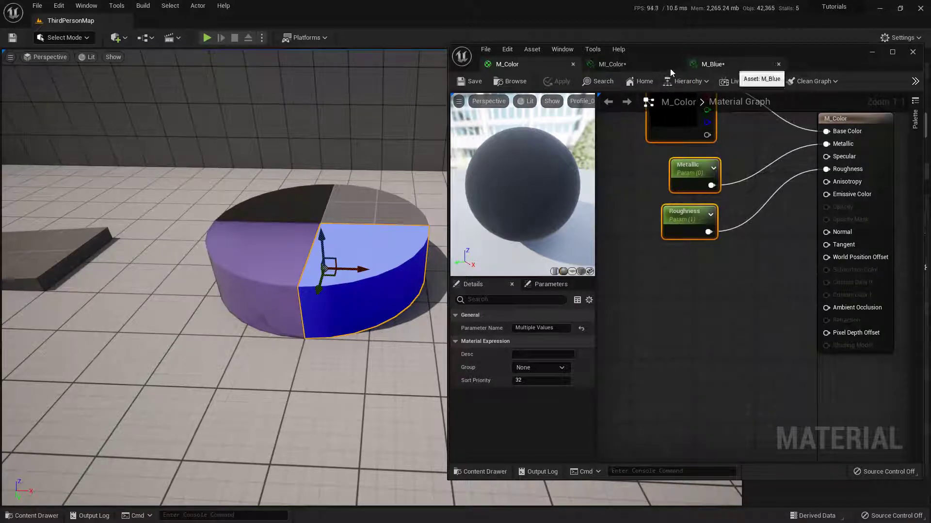
{"action": "right_click", "coordinate": [833, 194]}
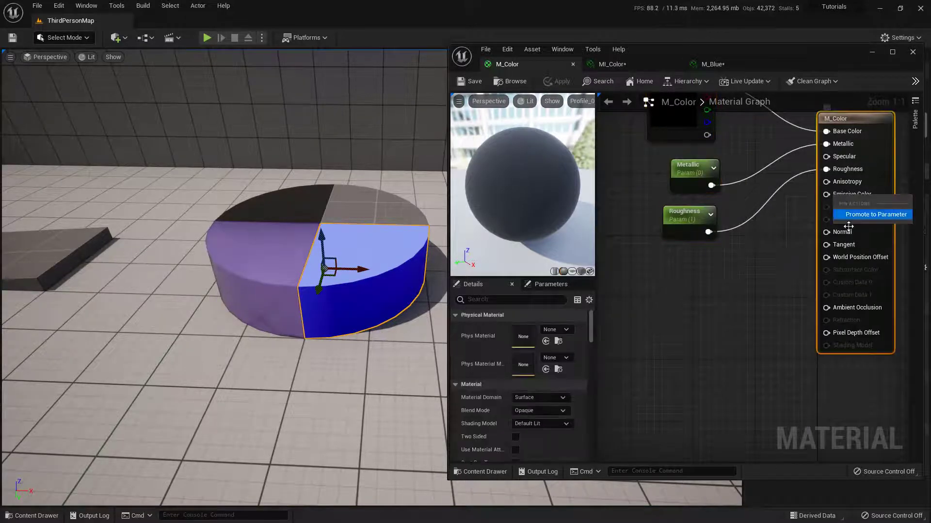
{"action": "left_click", "coordinate": [754, 214]}
{"action": "left_click_drag", "start_coordinate": [789, 142], "coordinate": [681, 284]}
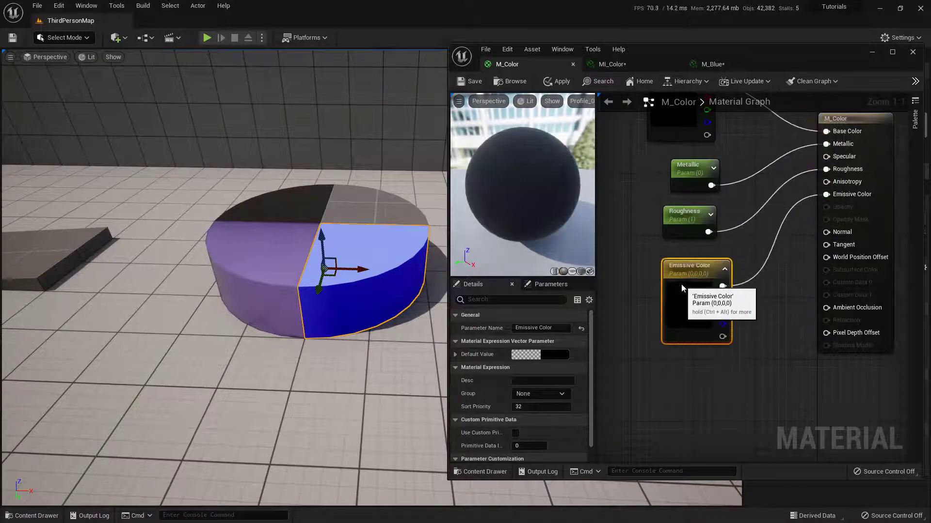
{"action": "right_click_drag", "start_coordinate": [764, 304], "coordinate": [739, 316]}
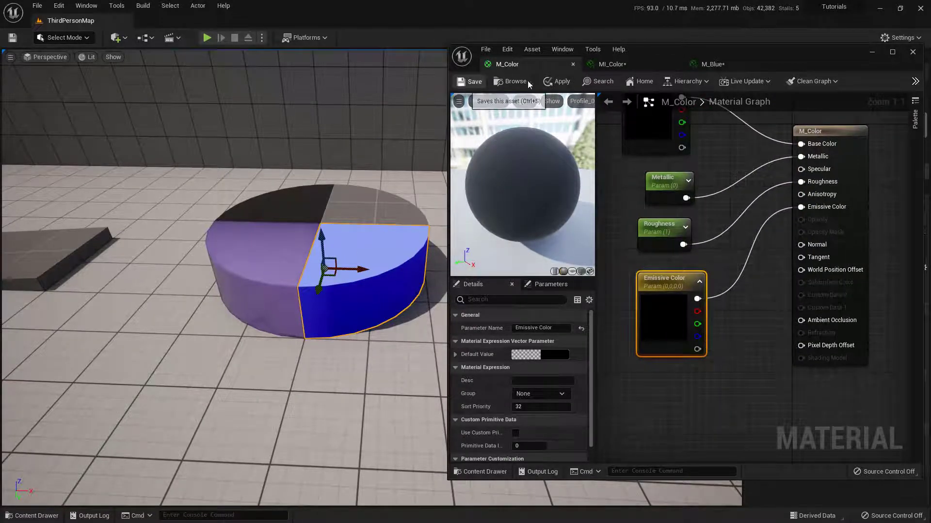
{"action": "left_click", "coordinate": [557, 81]}
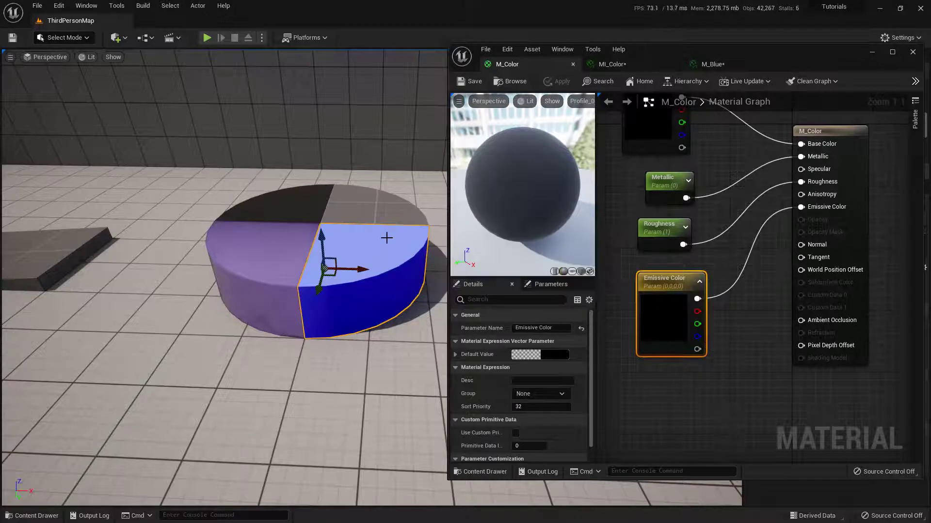
Enable the Emissive Color override in M_Blue and set a yellow with hue about 50, saturation about 0.79 and value 1.0
{"action": "left_click_drag", "start_coordinate": [718, 52], "coordinate": [737, 74]}
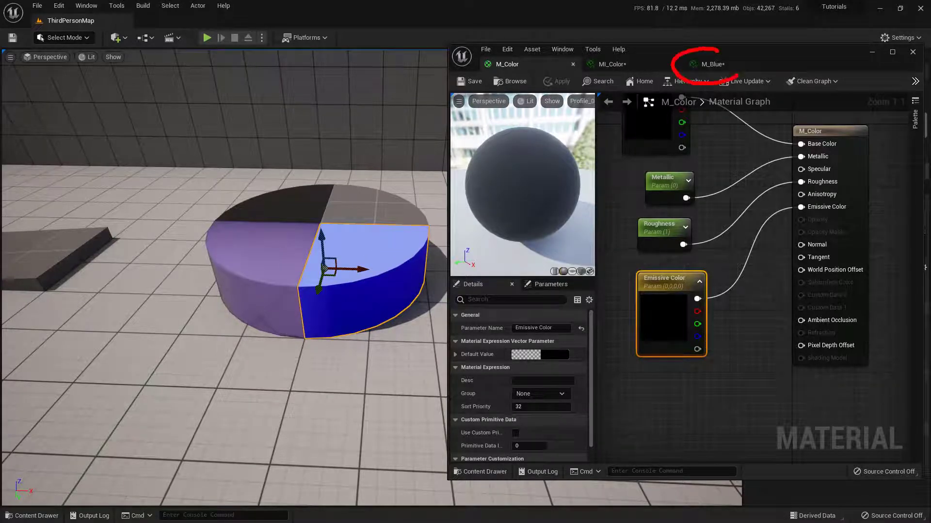
{"action": "left_click", "coordinate": [714, 63]}
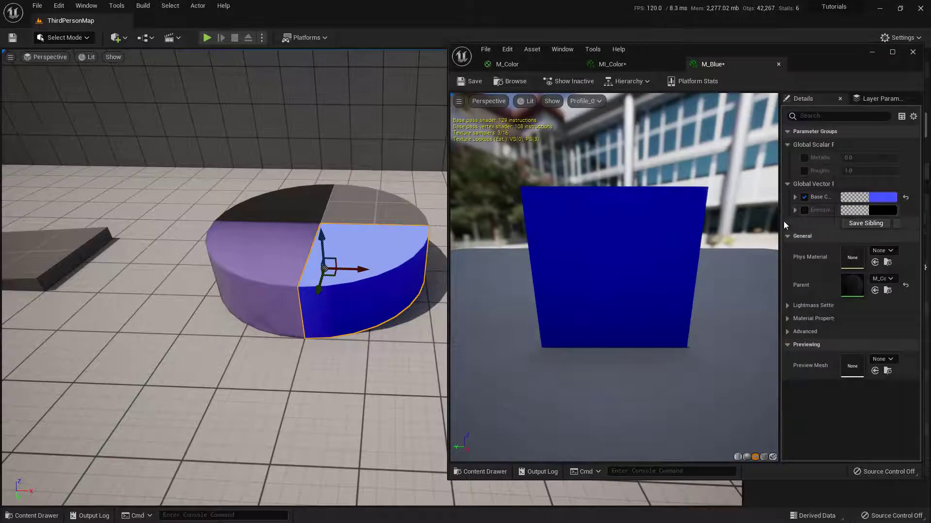
{"action": "left_click_drag", "start_coordinate": [780, 221], "coordinate": [706, 209]}
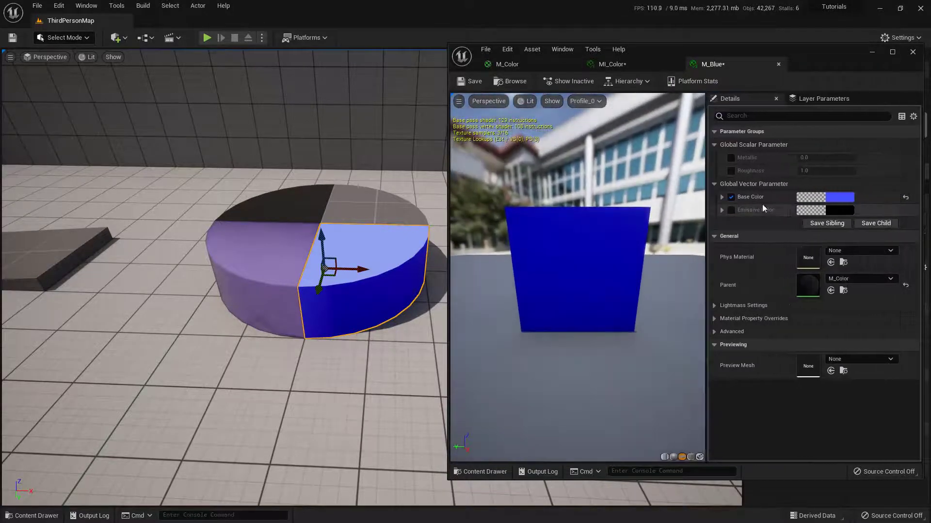
{"action": "left_click", "coordinate": [731, 210]}
{"action": "left_click", "coordinate": [836, 211]}
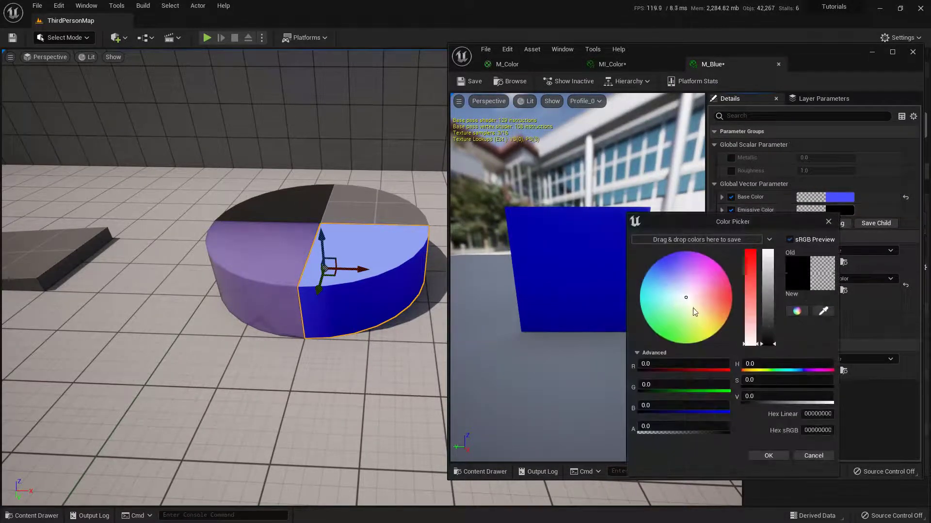
{"action": "left_click_drag", "start_coordinate": [695, 313], "coordinate": [710, 325]}
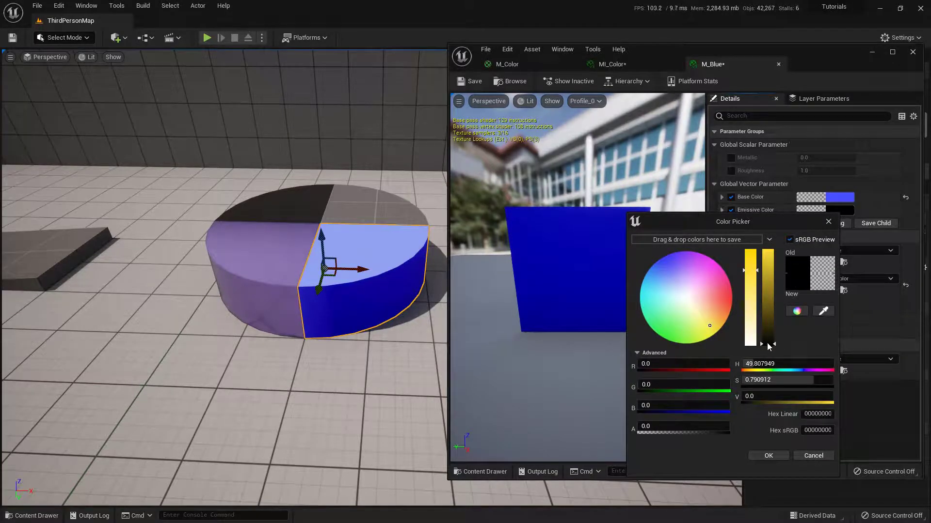
{"action": "left_click_drag", "start_coordinate": [768, 342], "coordinate": [766, 257]}
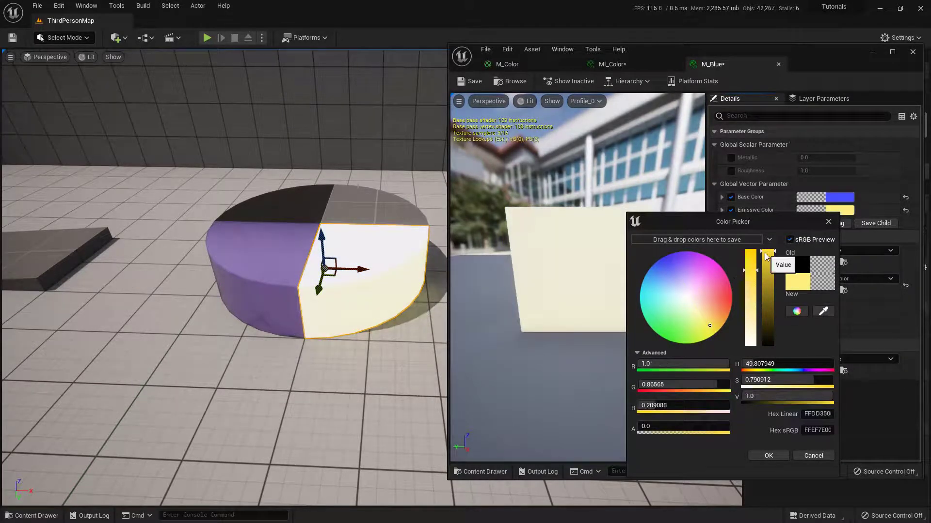
Move the segment using M_Blue into the dark area beneath the floor, shift it along X, and accept the emissive color
{"action": "mouse_move", "coordinate": [384, 349]}
{"action": "right_mouse_down"}
{"action": "mouse_move", "coordinate": [395, 339]}
{"action": "mouse_move", "coordinate": [436, 349]}
{"action": "mouse_move", "coordinate": [391, 333]}
{"action": "right_mouse_up"}
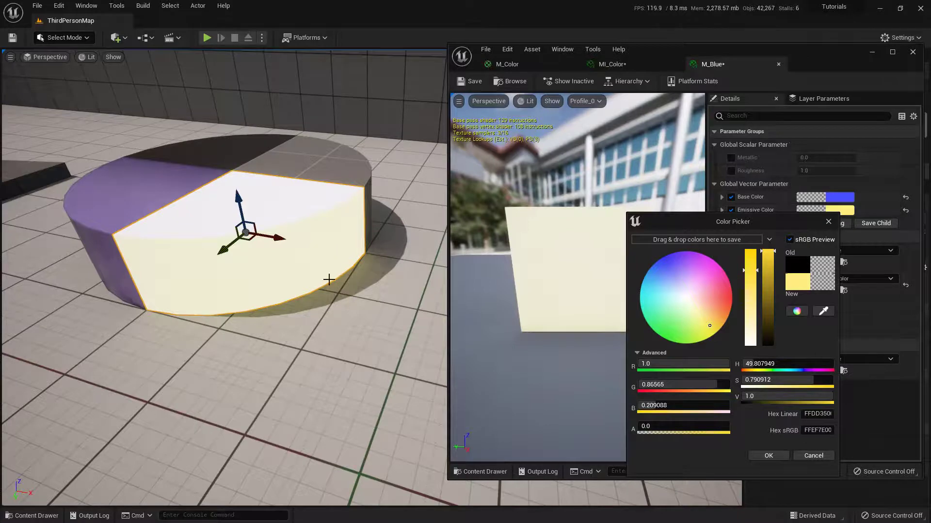
{"action": "right_click_drag", "start_coordinate": [328, 279], "coordinate": [329, 189]}
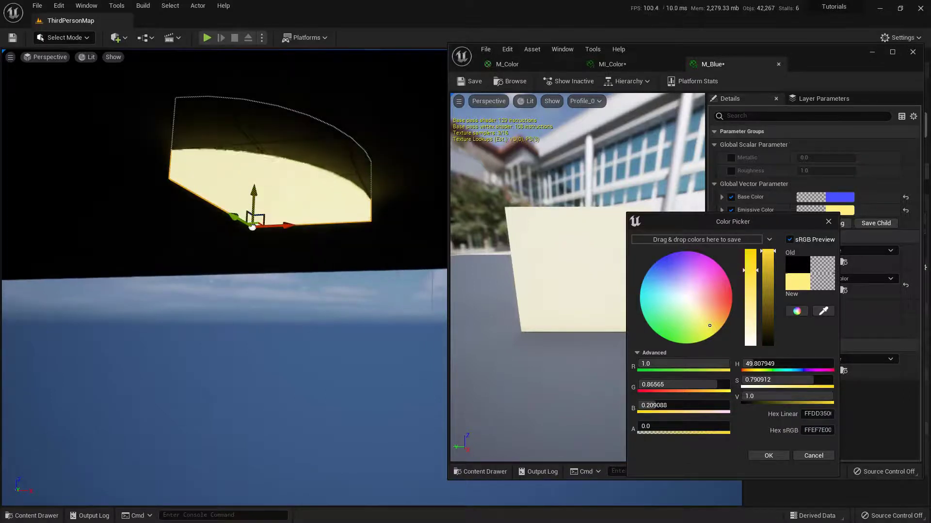
{"action": "right_click_drag", "start_coordinate": [286, 187], "coordinate": [299, 150]}
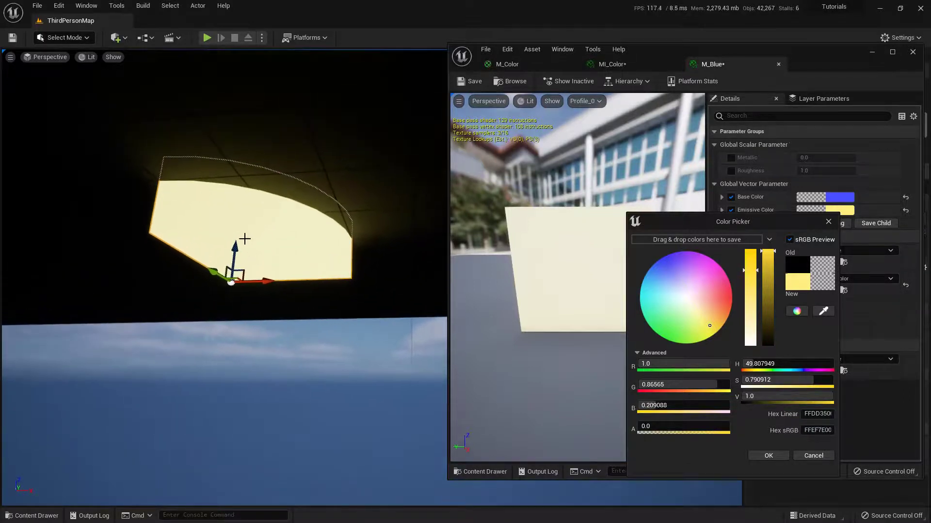
{"action": "middle_click_drag", "start_coordinate": [236, 248], "coordinate": [242, 275]}
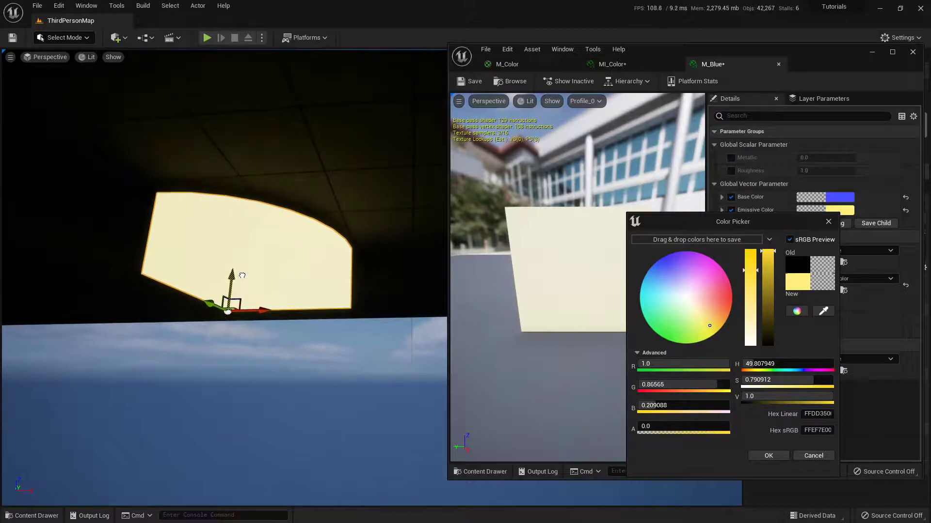
{"action": "middle_click_drag", "start_coordinate": [260, 314], "coordinate": [290, 315]}
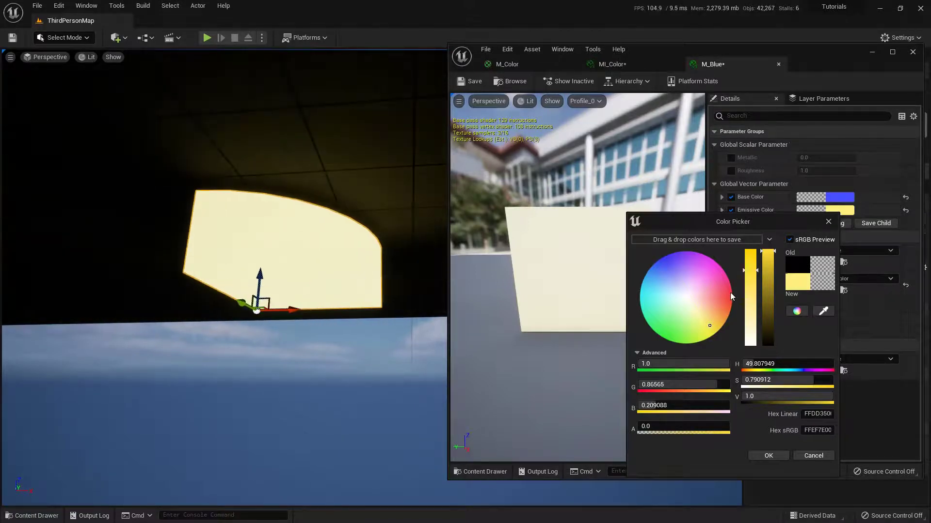
{"action": "left_click", "coordinate": [768, 455]}
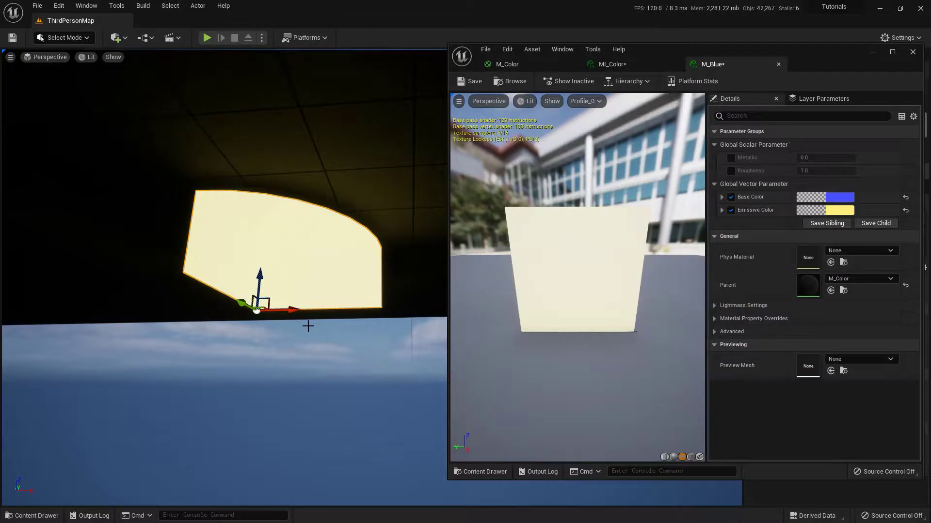
Bring up the project's Materials folder to access the M_Color material and its instances
{"action": "left_click", "coordinate": [42, 516]}
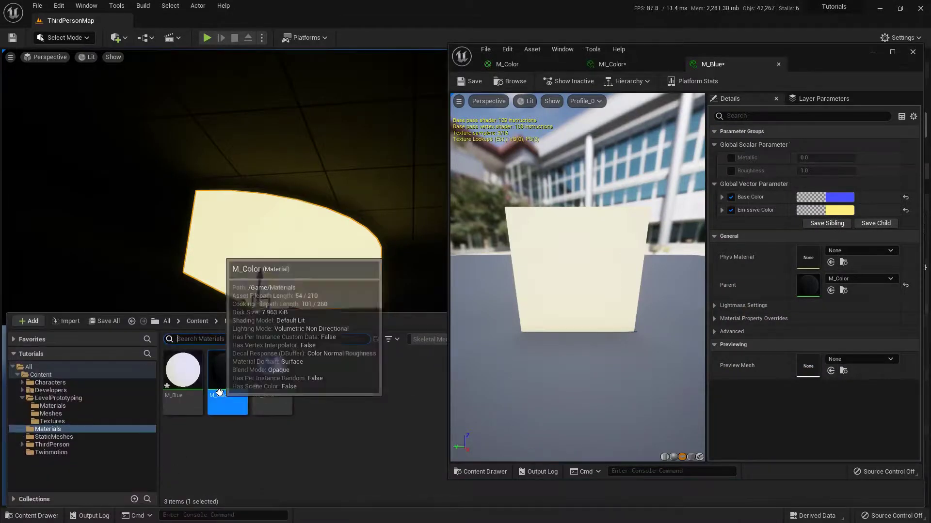